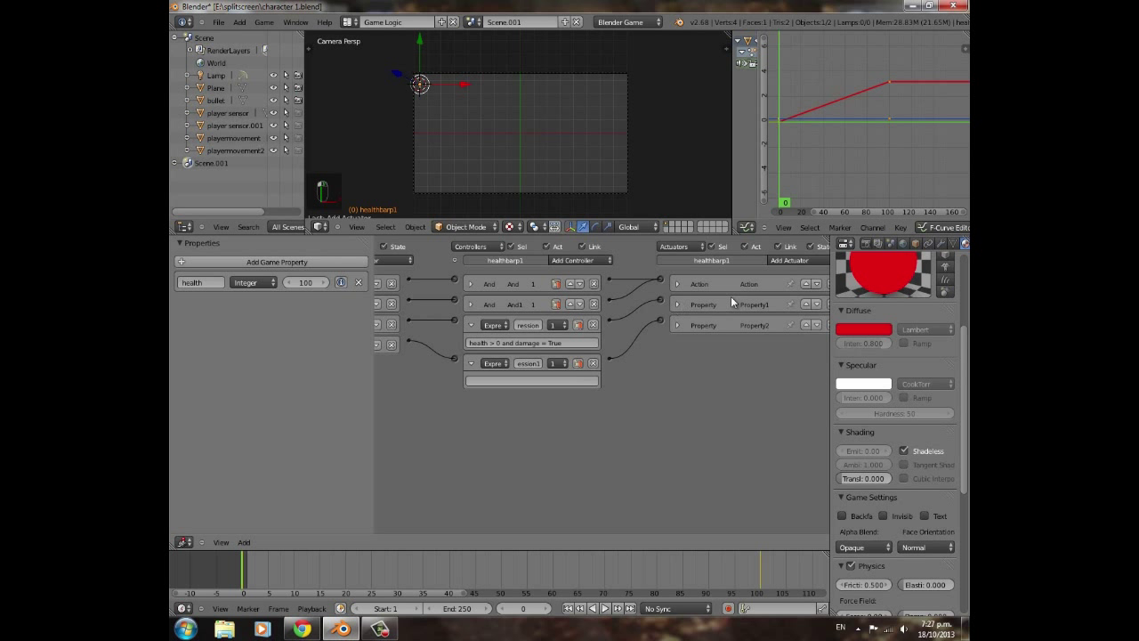
Set the second Expression controller's expression on healthbarp1 to "health < 100 and heal = True"
{"action": "middle_click_drag", "start_coordinate": [599, 407], "coordinate": [616, 407]}
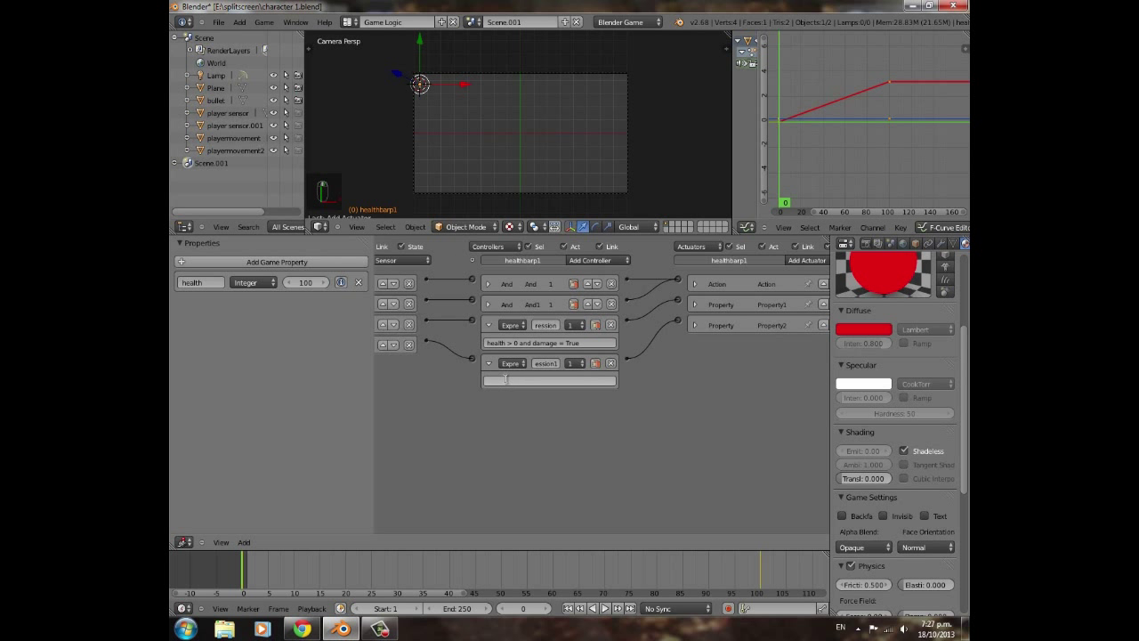
{"action": "left_click", "coordinate": [505, 380]}
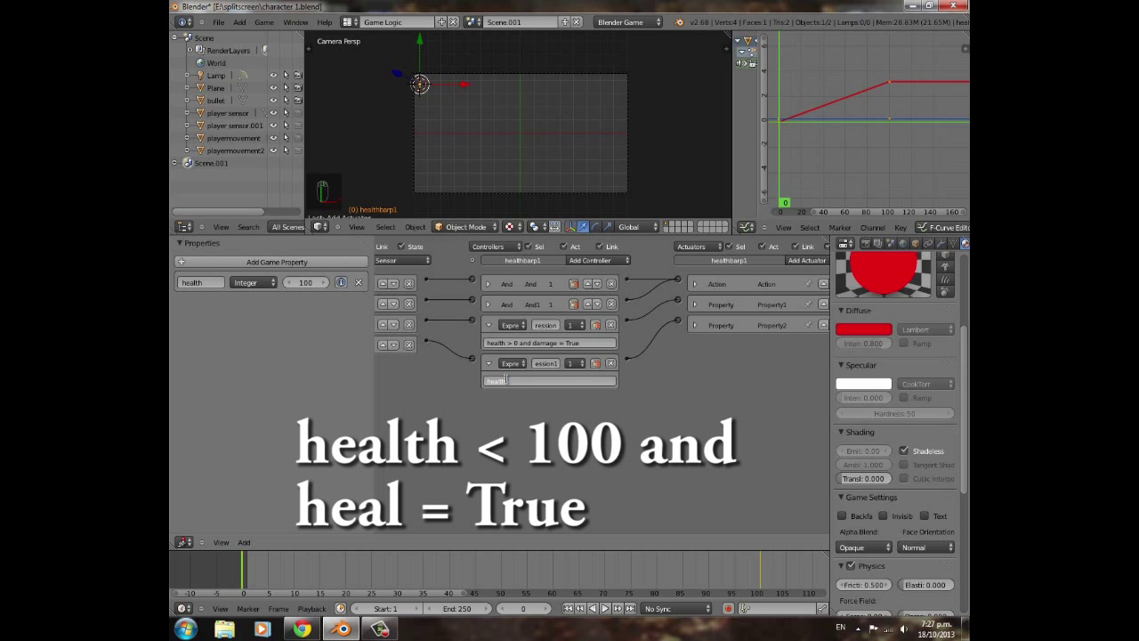
{"action": "type", "text": "health < 100"}
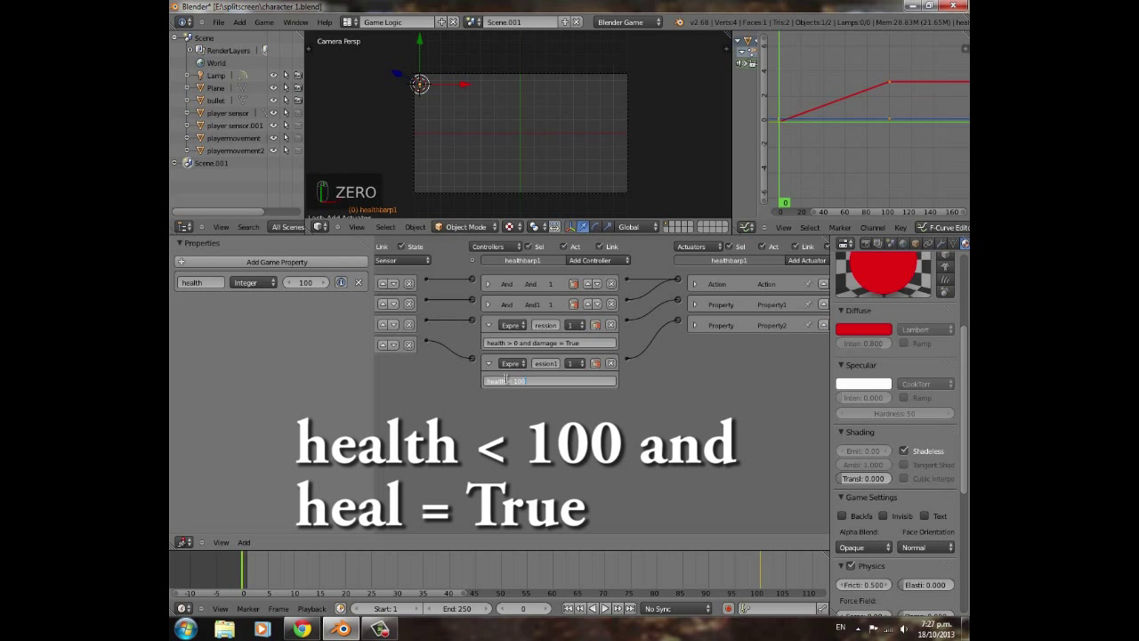
{"action": "type", "text": " and heal = True"}
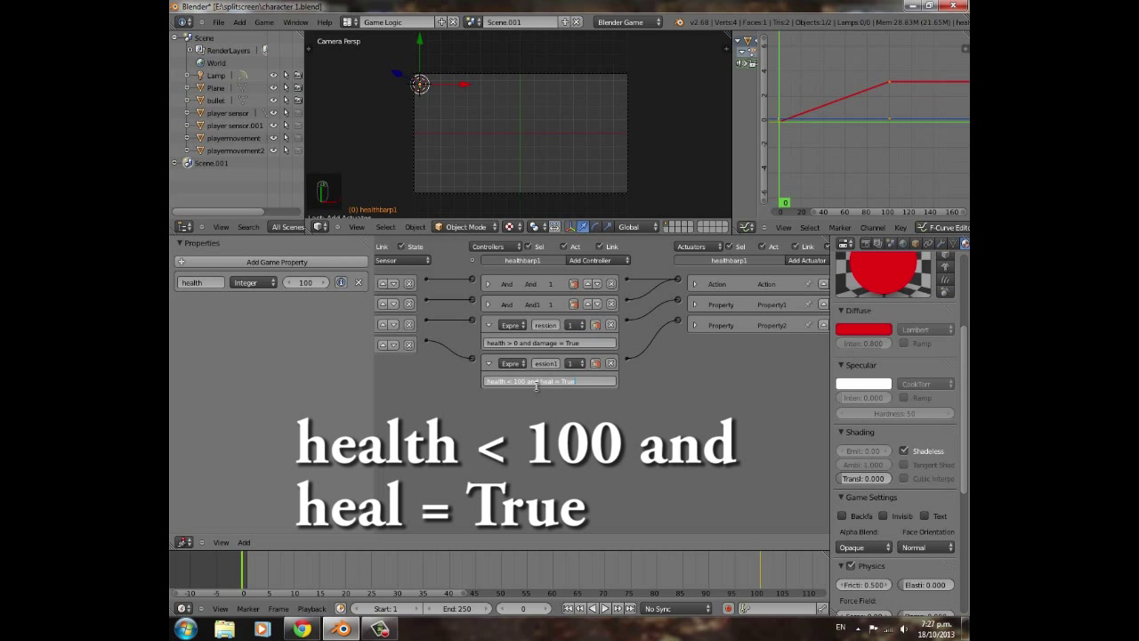
{"action": "key", "text": "Return"}
Collapse both Expression controllers of healthbarp1 in the logic editor
{"action": "middle_click_drag", "start_coordinate": [473, 406], "coordinate": [533, 405]}
{"action": "mouse_move", "coordinate": [558, 347]}
{"action": "middle_mouse_down"}
{"action": "mouse_move", "coordinate": [639, 344]}
{"action": "mouse_move", "coordinate": [566, 345]}
{"action": "middle_mouse_up"}
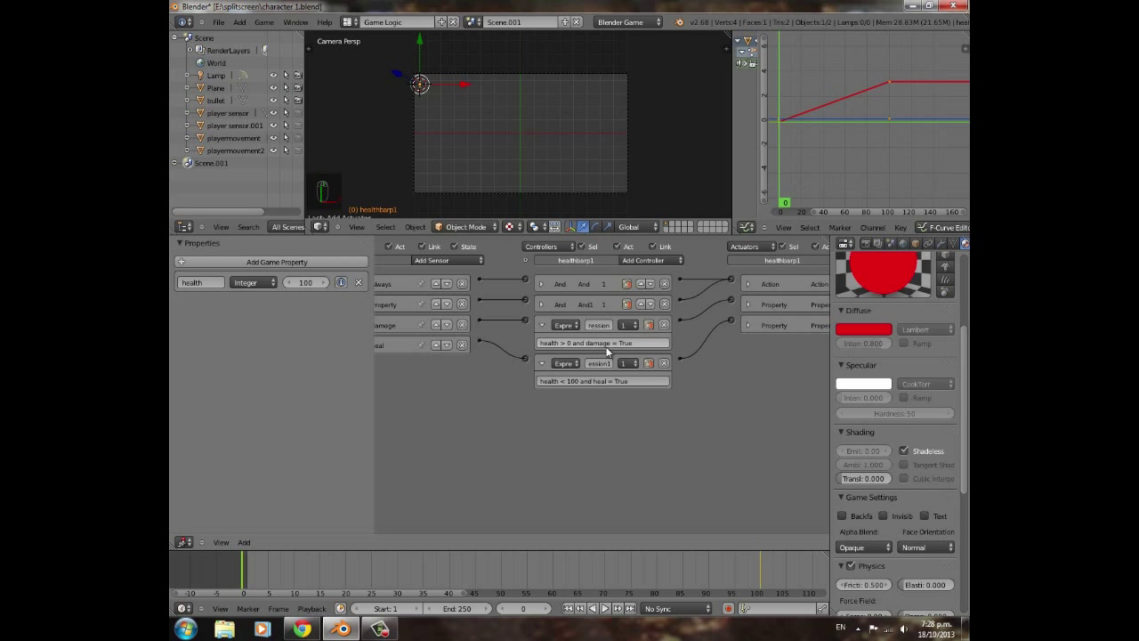
{"action": "middle_click_drag", "start_coordinate": [612, 343], "coordinate": [582, 342]}
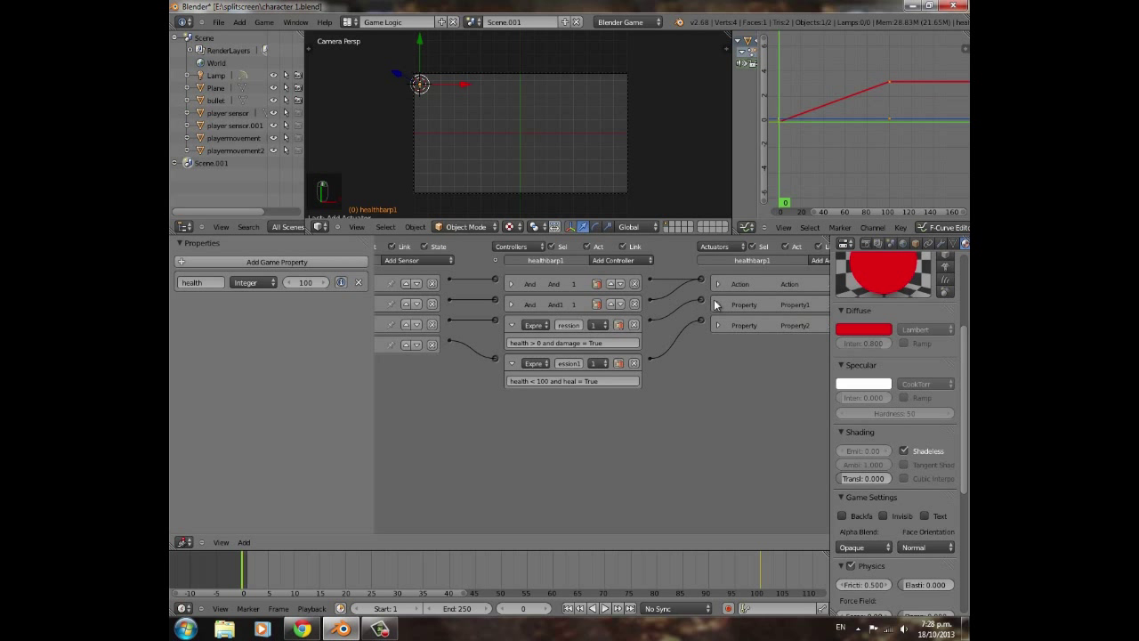
{"action": "middle_click_drag", "start_coordinate": [563, 404], "coordinate": [576, 402]}
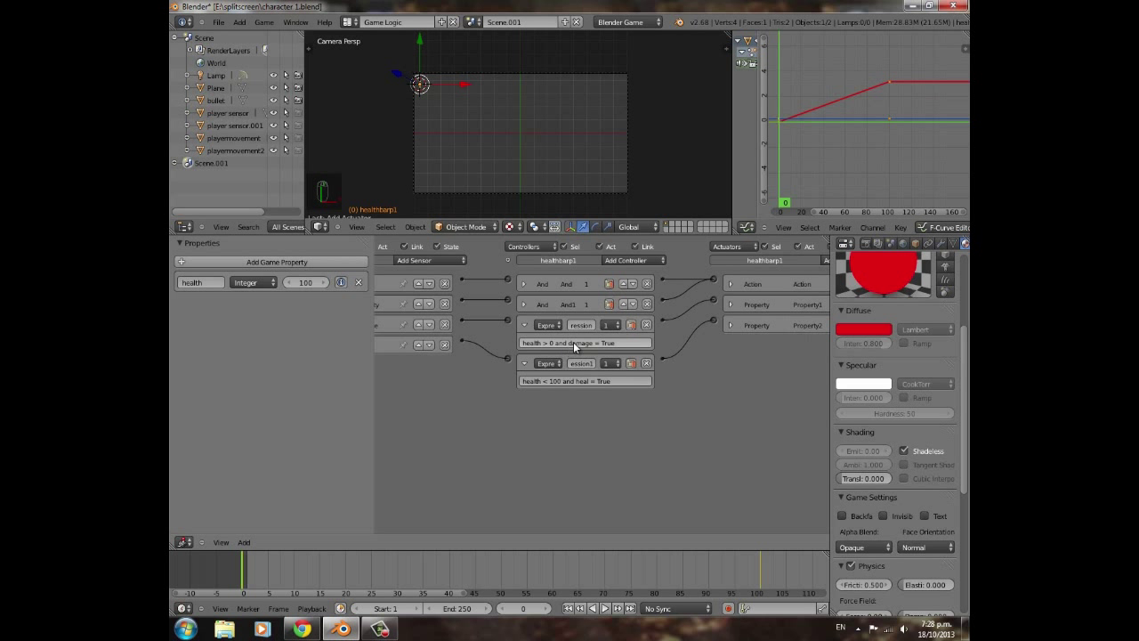
{"action": "middle_click_drag", "start_coordinate": [579, 343], "coordinate": [541, 344]}
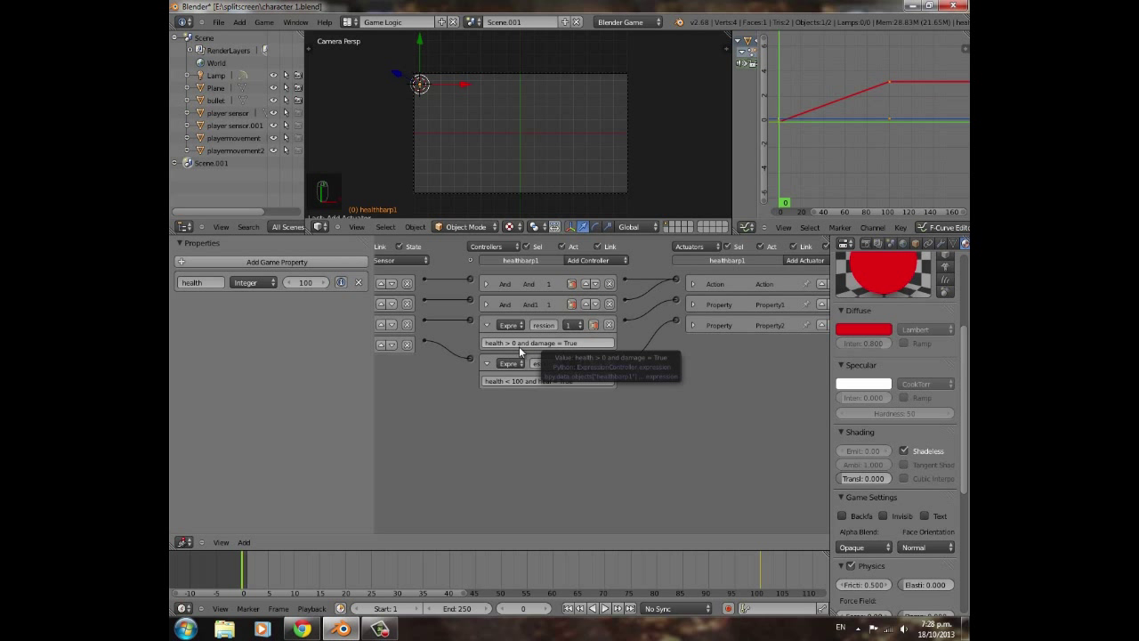
{"action": "left_click", "coordinate": [486, 325]}
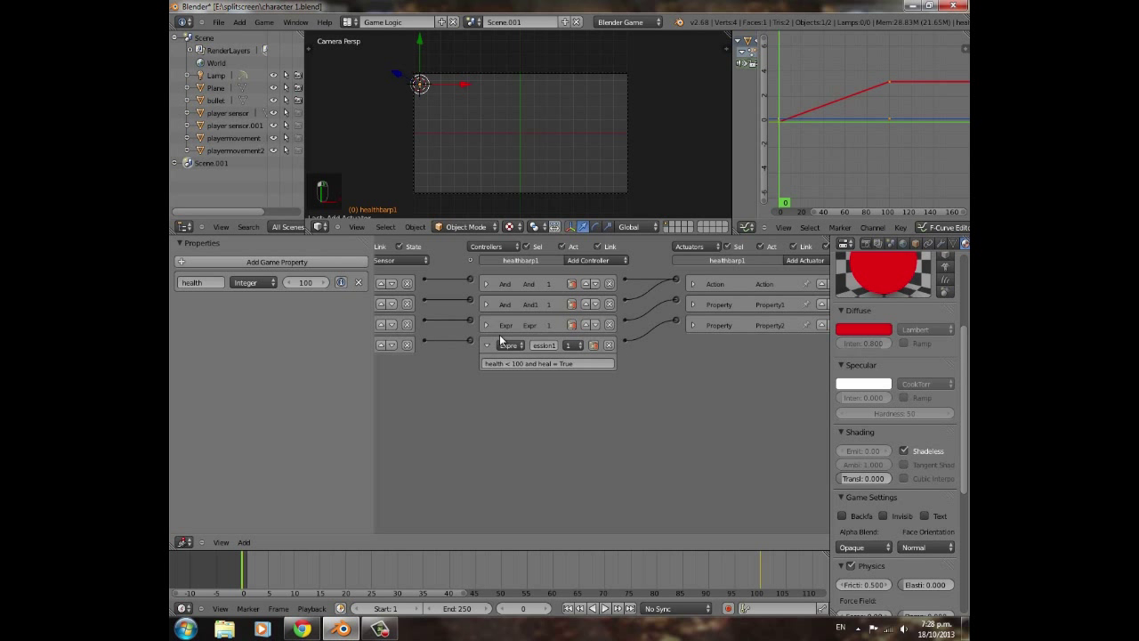
{"action": "middle_click_drag", "start_coordinate": [514, 382], "coordinate": [568, 372]}
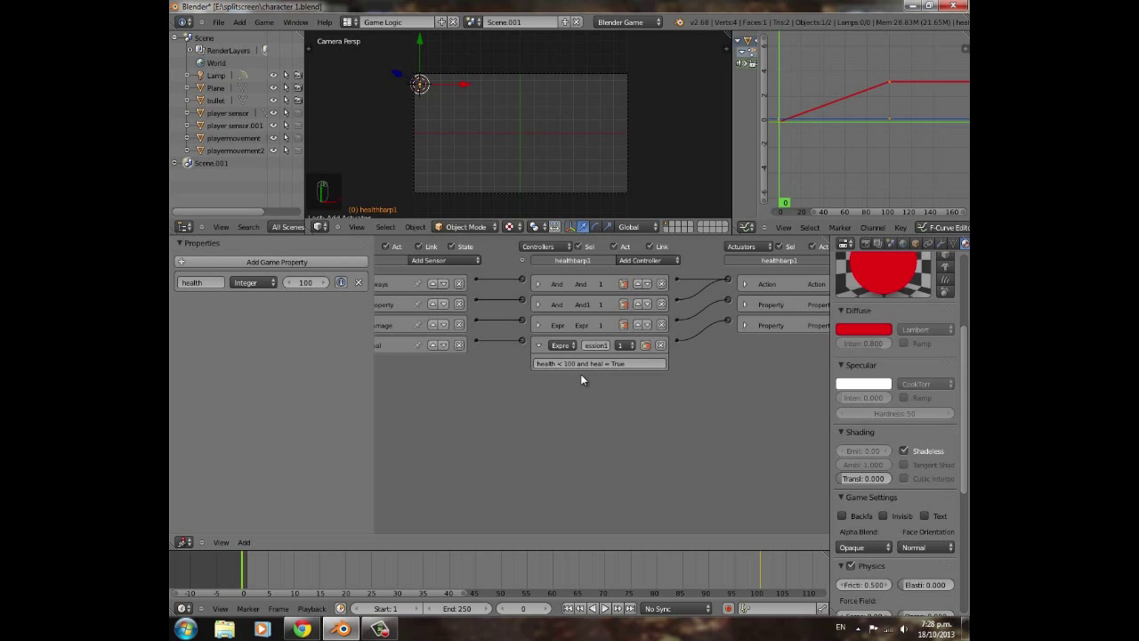
{"action": "middle_click_drag", "start_coordinate": [646, 369], "coordinate": [542, 396]}
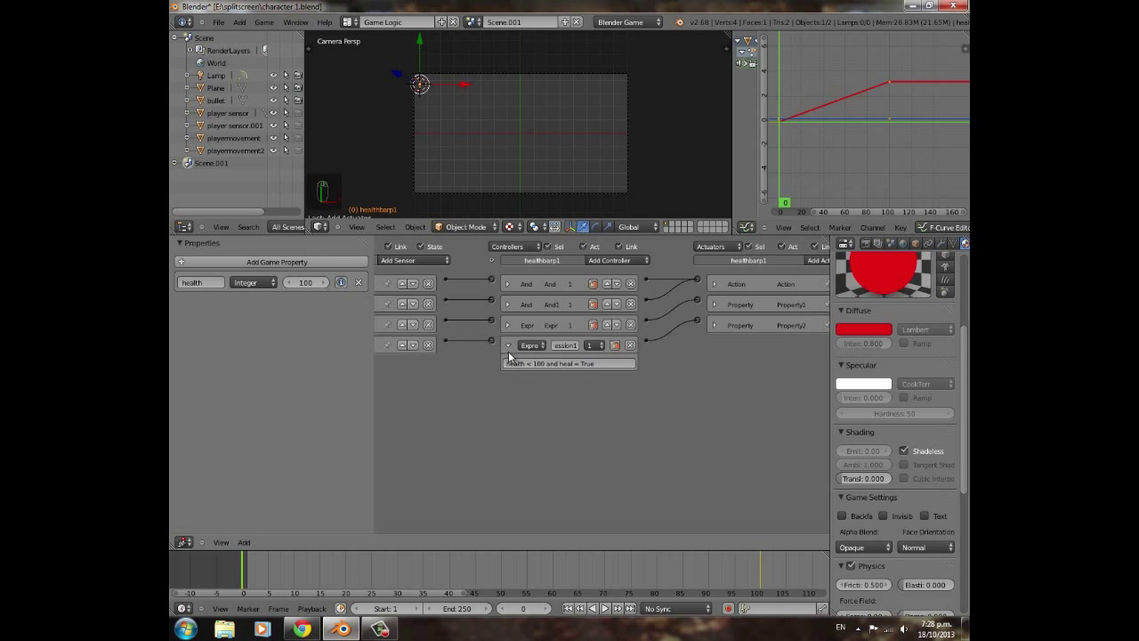
{"action": "middle_click_drag", "start_coordinate": [509, 375], "coordinate": [585, 408]}
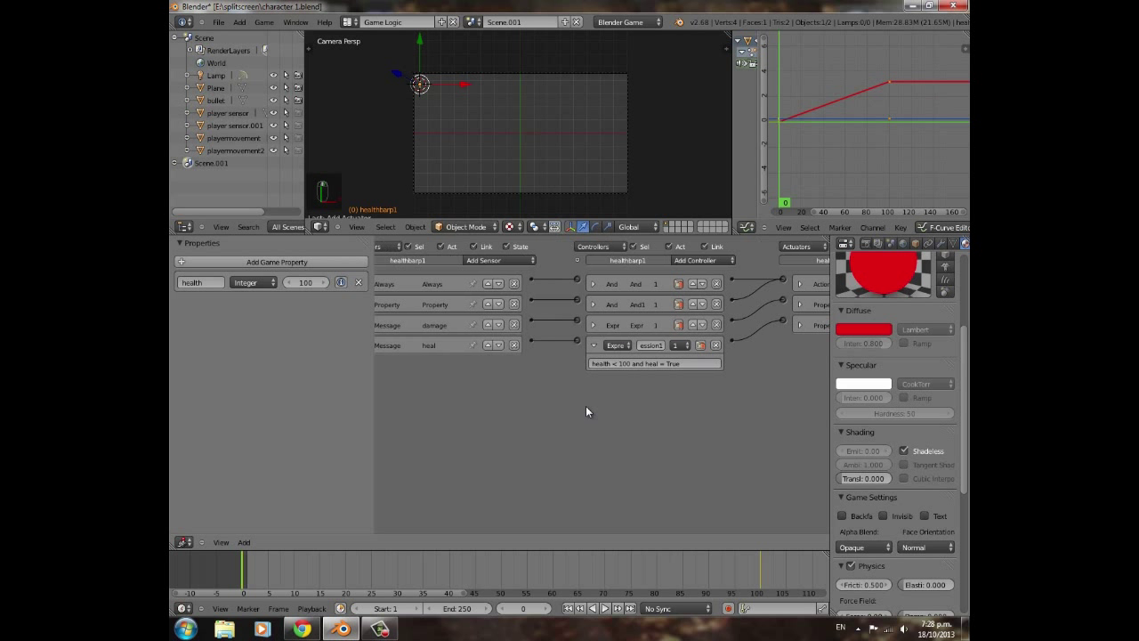
{"action": "left_click", "coordinate": [593, 345]}
{"action": "middle_click_drag", "start_coordinate": [583, 356], "coordinate": [610, 374]}
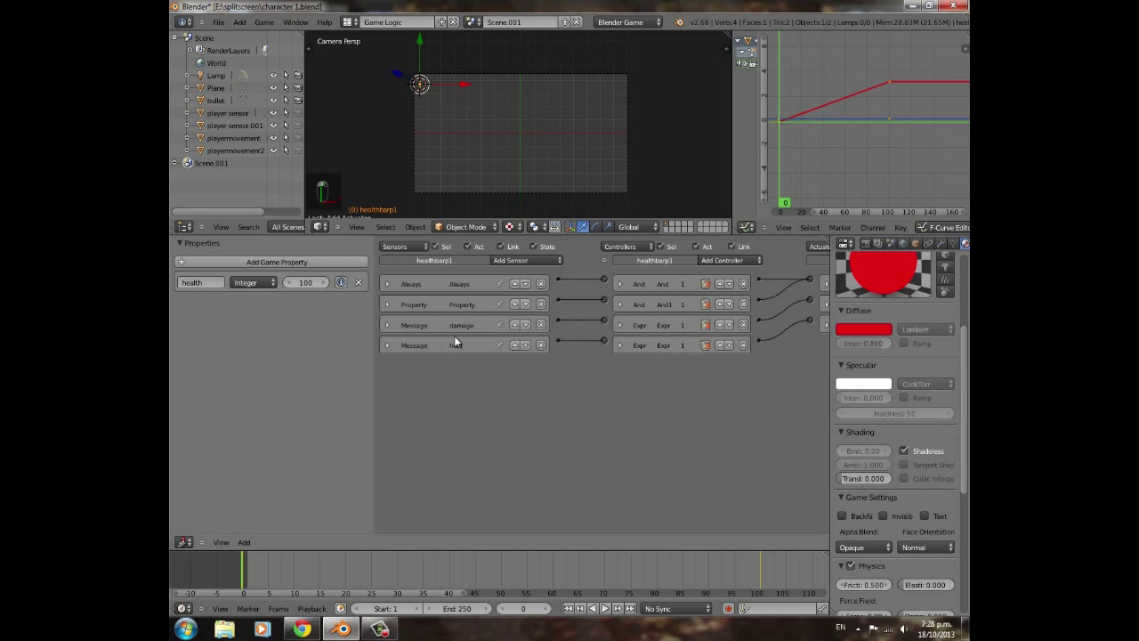
Narrow the game properties region so that all of healthbarp1's sensors, controllers and actuators fit beside it
{"action": "left_click_drag", "start_coordinate": [374, 359], "coordinate": [303, 374]}
{"action": "scroll", "coordinate": [472, 450], "scroll_direction": "down", "scroll_amount": 3}
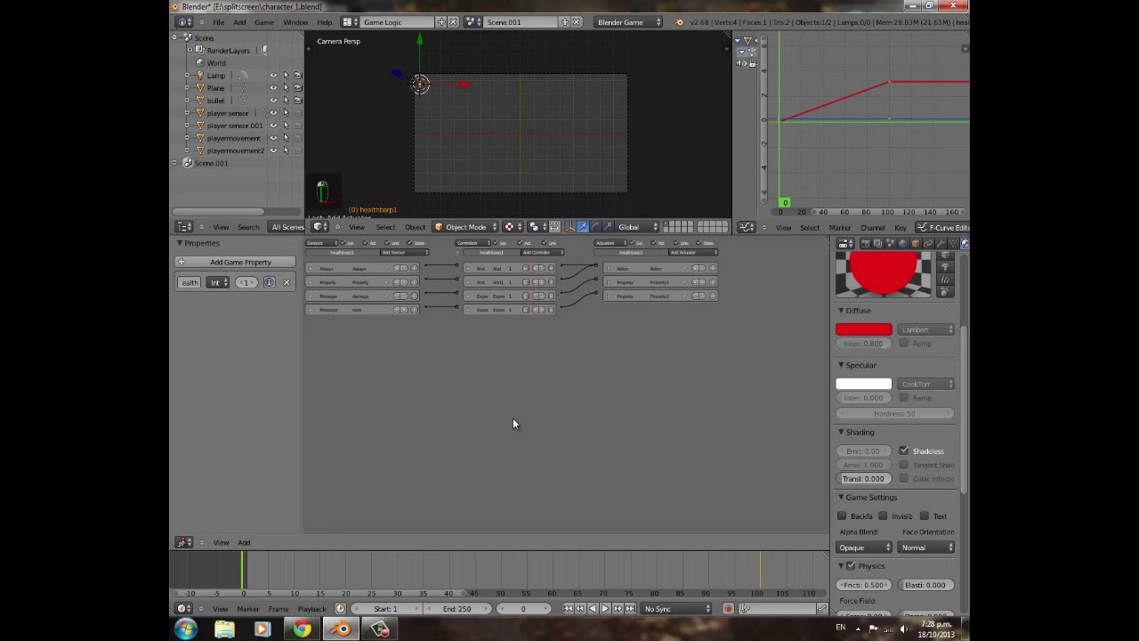
{"action": "mouse_move", "coordinate": [324, 560]}
{"action": "left_mouse_down"}
{"action": "mouse_move", "coordinate": [482, 551]}
{"action": "mouse_move", "coordinate": [226, 552]}
{"action": "left_mouse_up"}
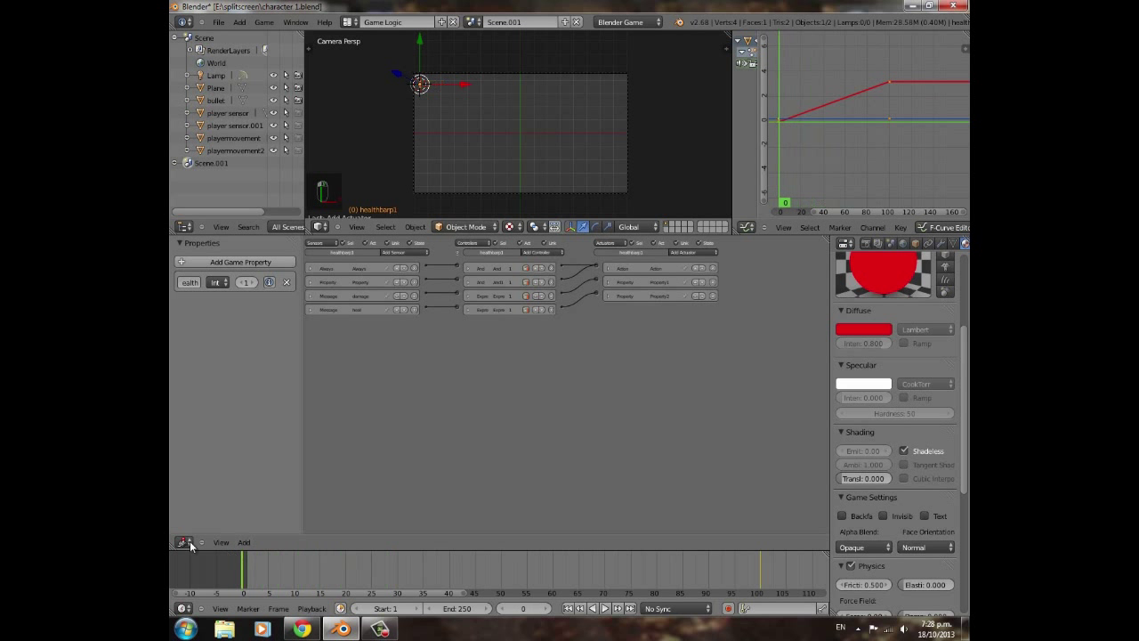
{"action": "scroll", "coordinate": [597, 347], "scroll_direction": "up", "scroll_amount": 2}
{"action": "scroll", "coordinate": [597, 351], "scroll_direction": "up", "scroll_amount": 1}
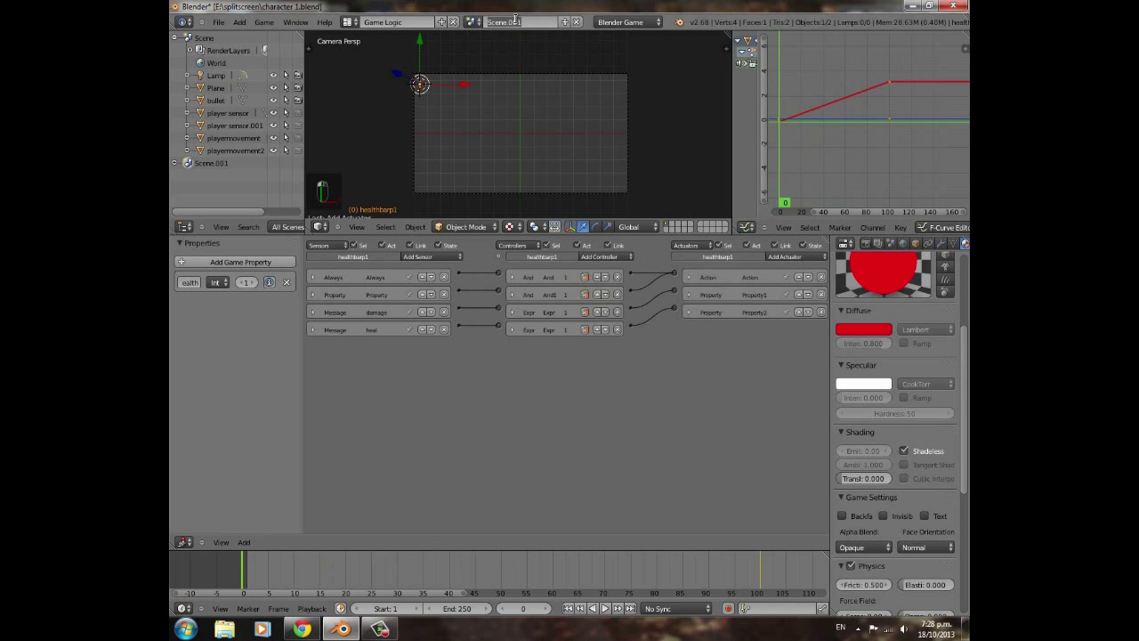
Rename the current scene, Scene.001, as overlay, and rename the other scene, Scene, as main
{"action": "type", "text": "ovoverlay"}
{"action": "key", "text": "Return"}
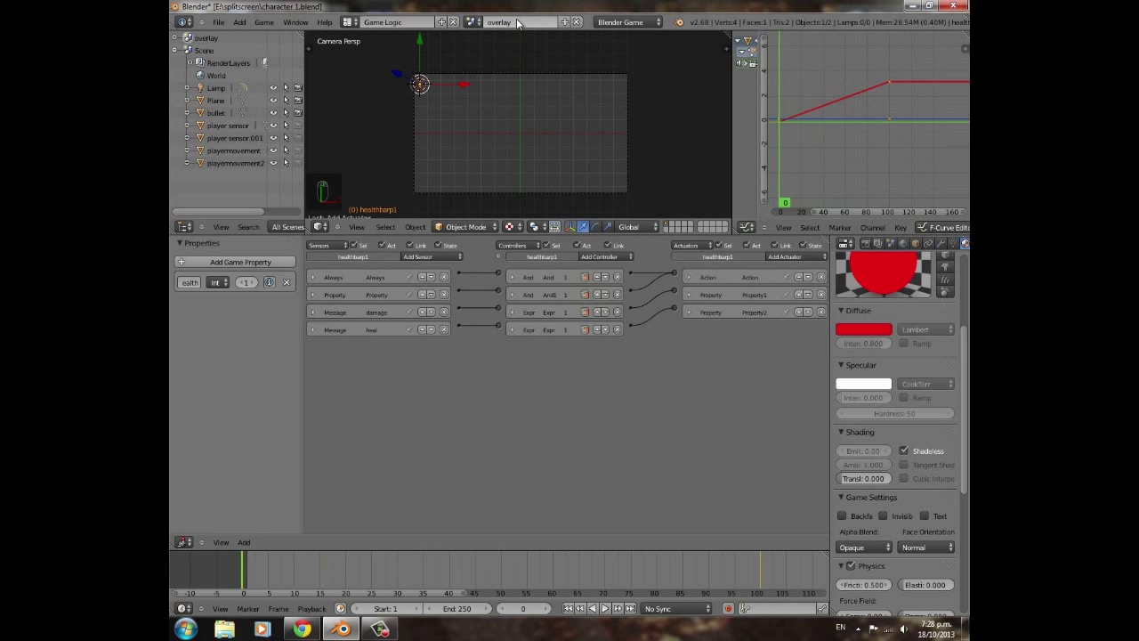
{"action": "left_click", "coordinate": [474, 22]}
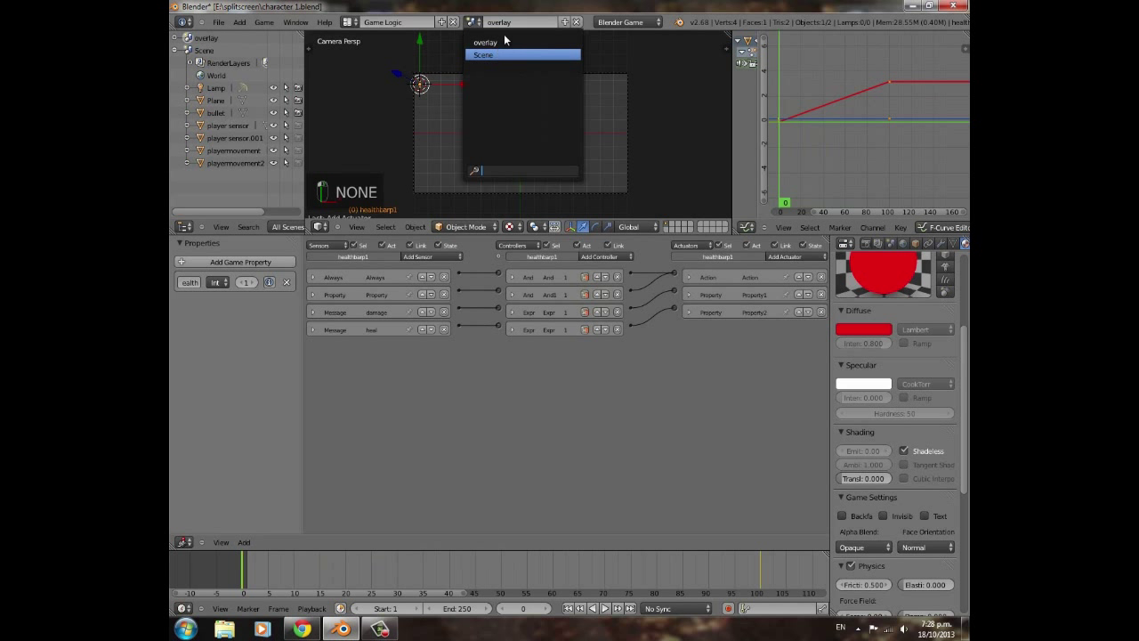
{"action": "left_click", "coordinate": [505, 54]}
{"action": "left_click", "coordinate": [508, 23]}
{"action": "type", "text": "m"}
{"action": "type", "text": "main"}
{"action": "key", "text": "Return"}
Select Camera1 in the main scene and add a second Always sensor to it
{"action": "right_click", "coordinate": [496, 195]}
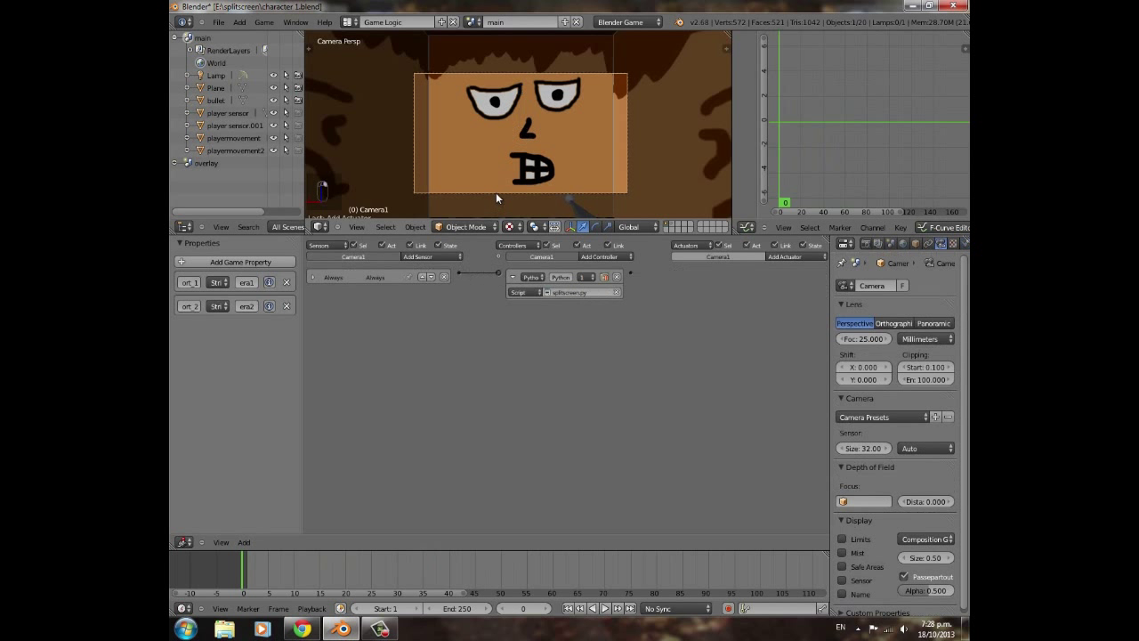
{"action": "left_click", "coordinate": [432, 256]}
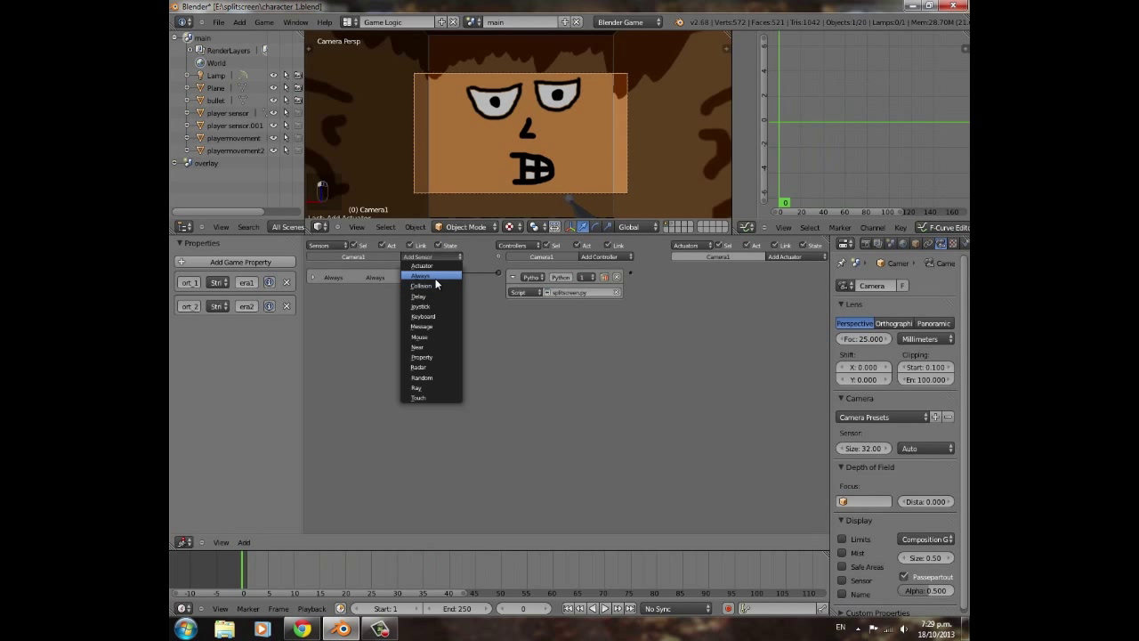
{"action": "left_click", "coordinate": [433, 276]}
Add a Scene actuator in Add Overlay Scene mode with overlay as its scene, and link it to the new Always sensor
{"action": "left_click", "coordinate": [782, 257]}
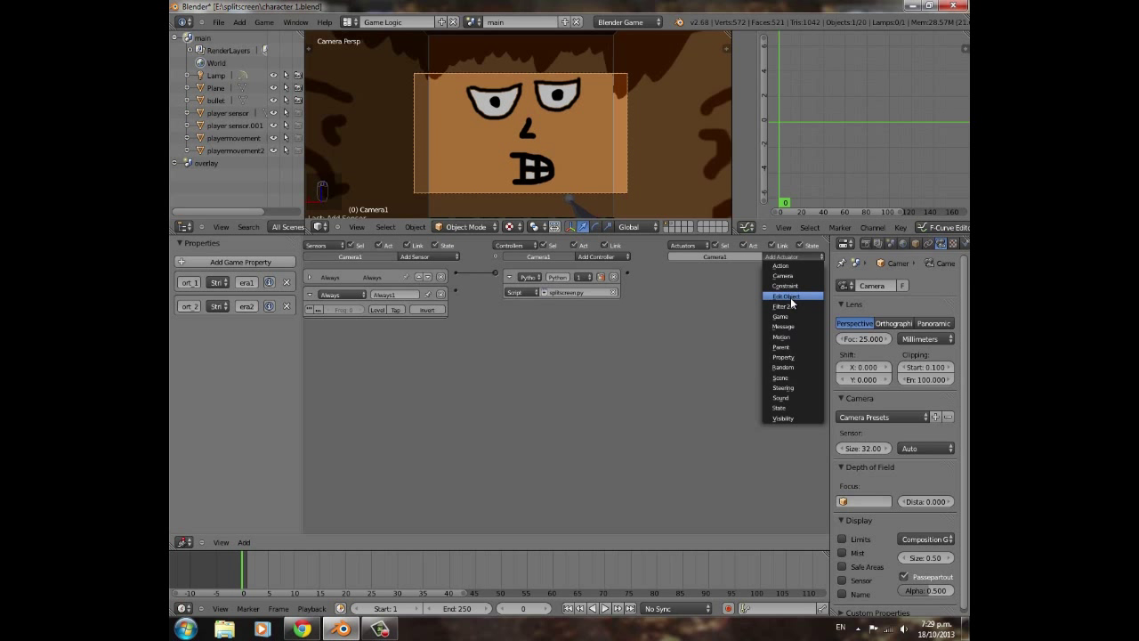
{"action": "left_click", "coordinate": [783, 377]}
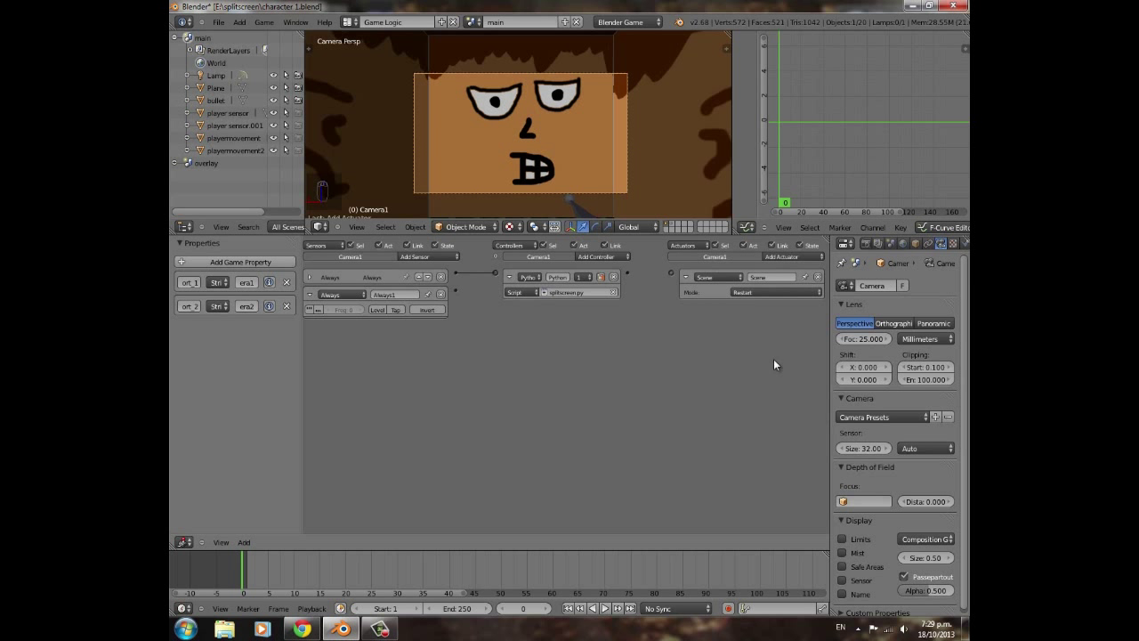
{"action": "left_click", "coordinate": [757, 292]}
{"action": "left_click", "coordinate": [752, 258]}
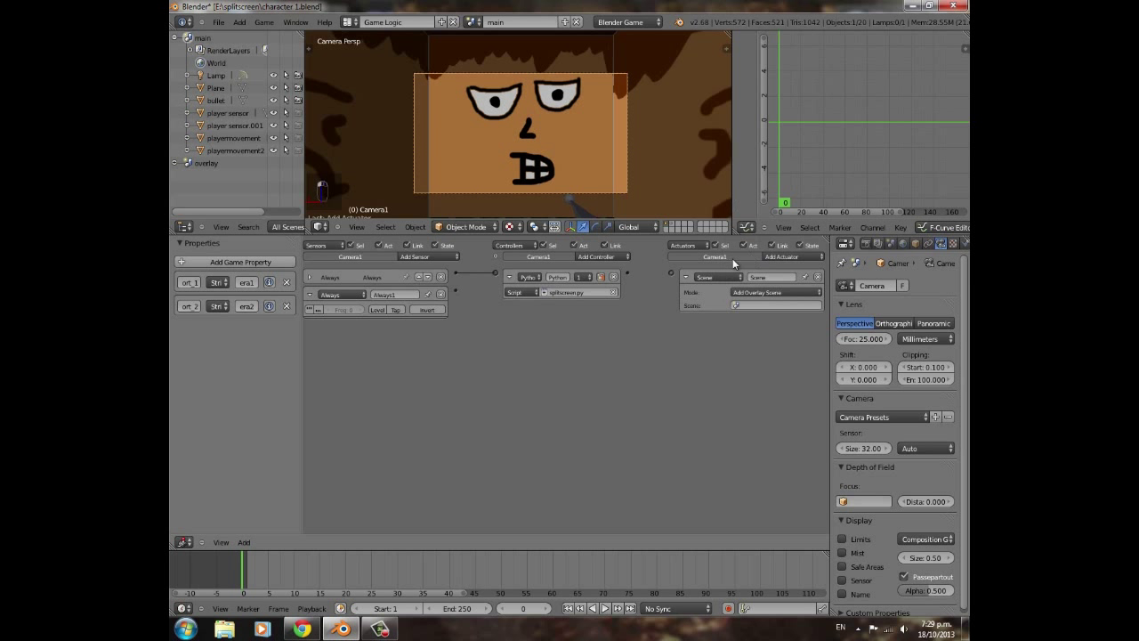
{"action": "left_click_drag", "start_coordinate": [671, 273], "coordinate": [455, 290]}
{"action": "left_click", "coordinate": [774, 305]}
{"action": "left_click", "coordinate": [757, 328]}
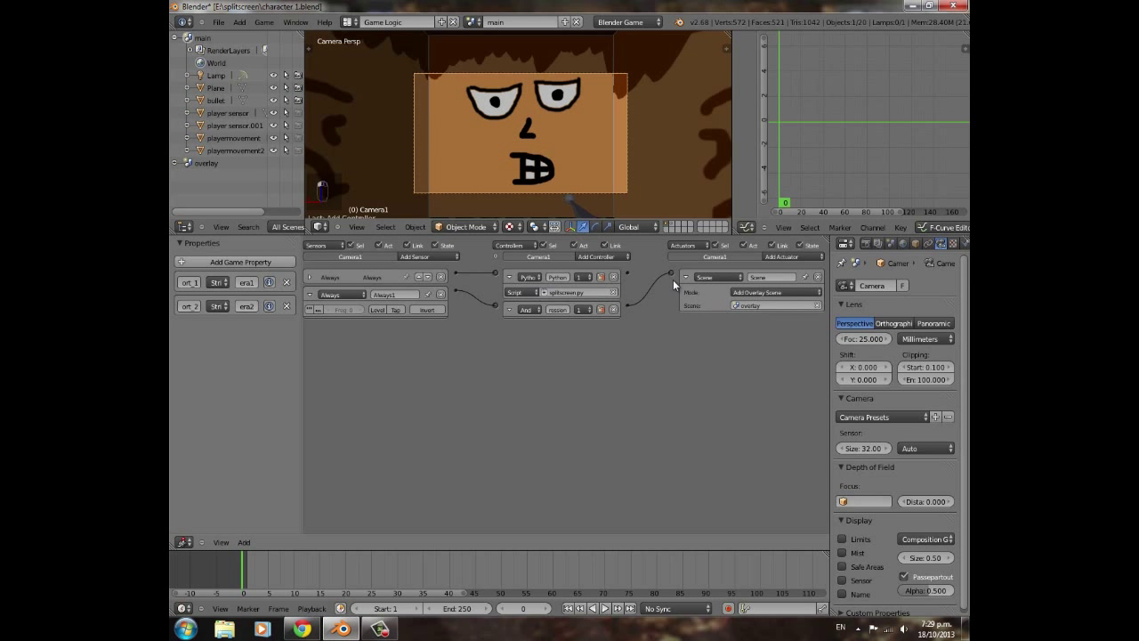
Collapse Camera1's expanded Scene actuator, And and Python controllers, and second Always sensor
{"action": "left_click", "coordinate": [685, 277]}
{"action": "left_click", "coordinate": [508, 309]}
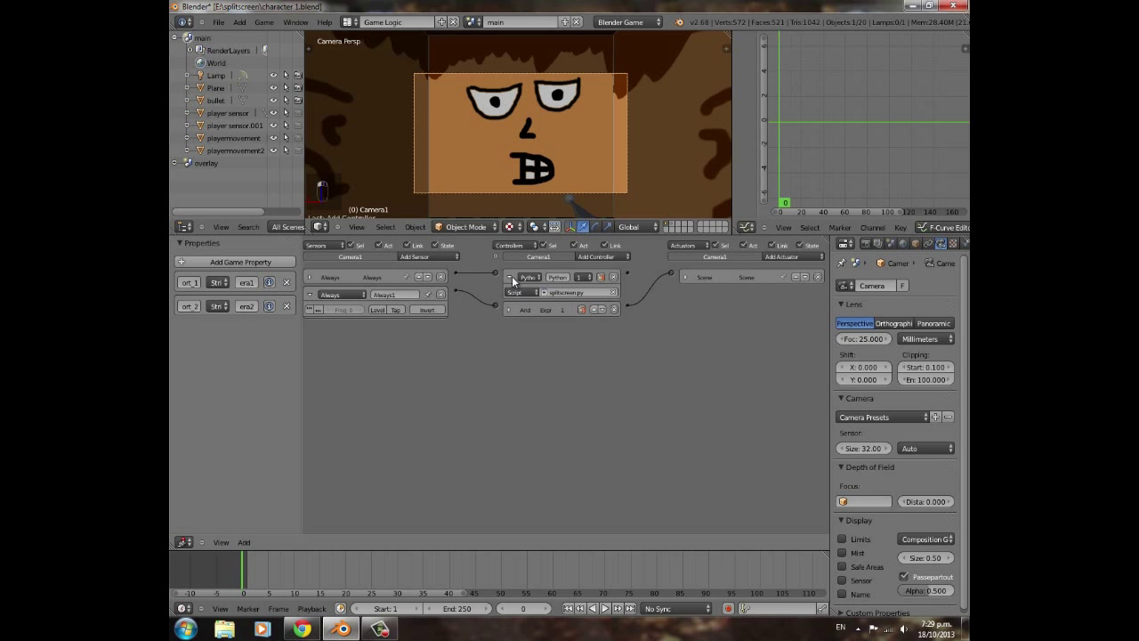
{"action": "left_click", "coordinate": [509, 277]}
{"action": "left_click", "coordinate": [309, 294]}
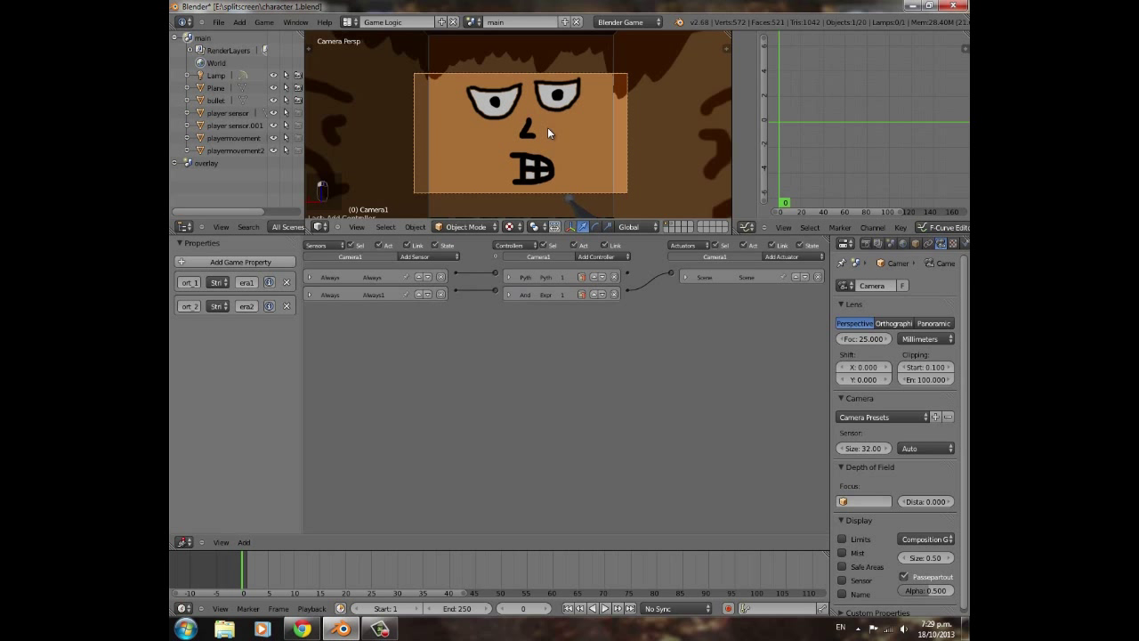
Run the game to test the health bar overlay with player movement, and exit it
{"action": "key", "text": "p"}
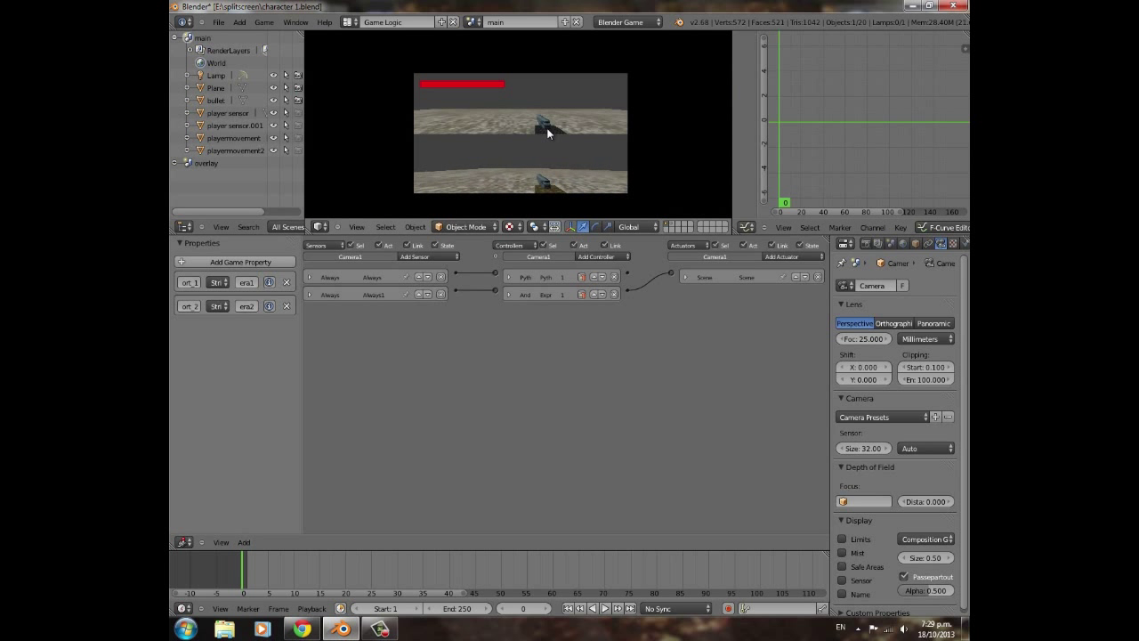
{"action": "key", "text": "a"}
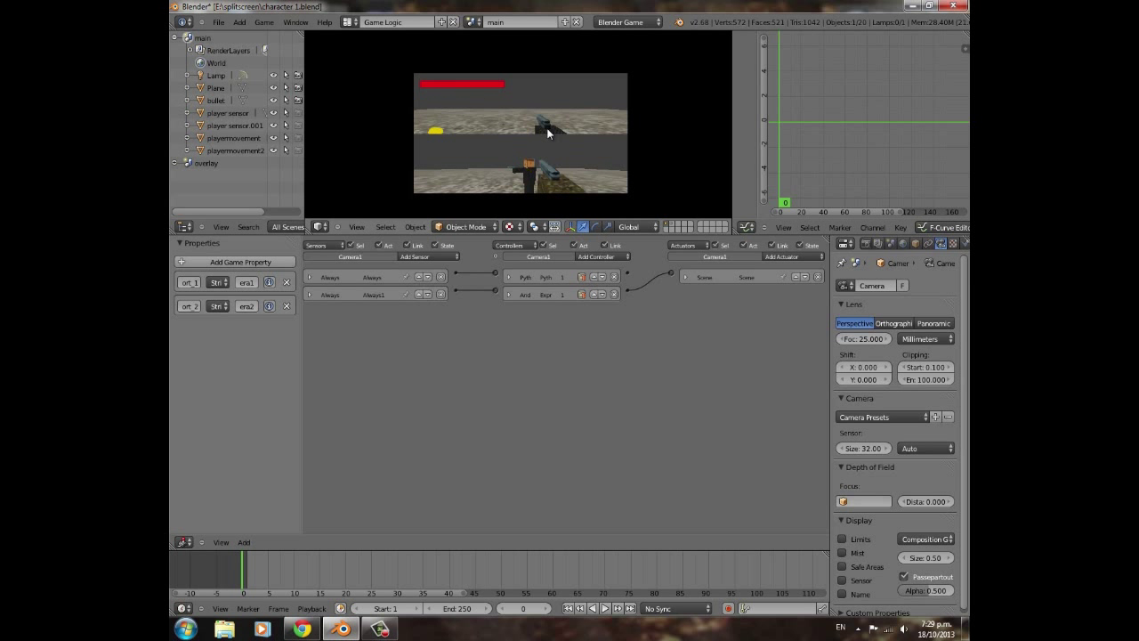
{"action": "key", "text": "Escape"}
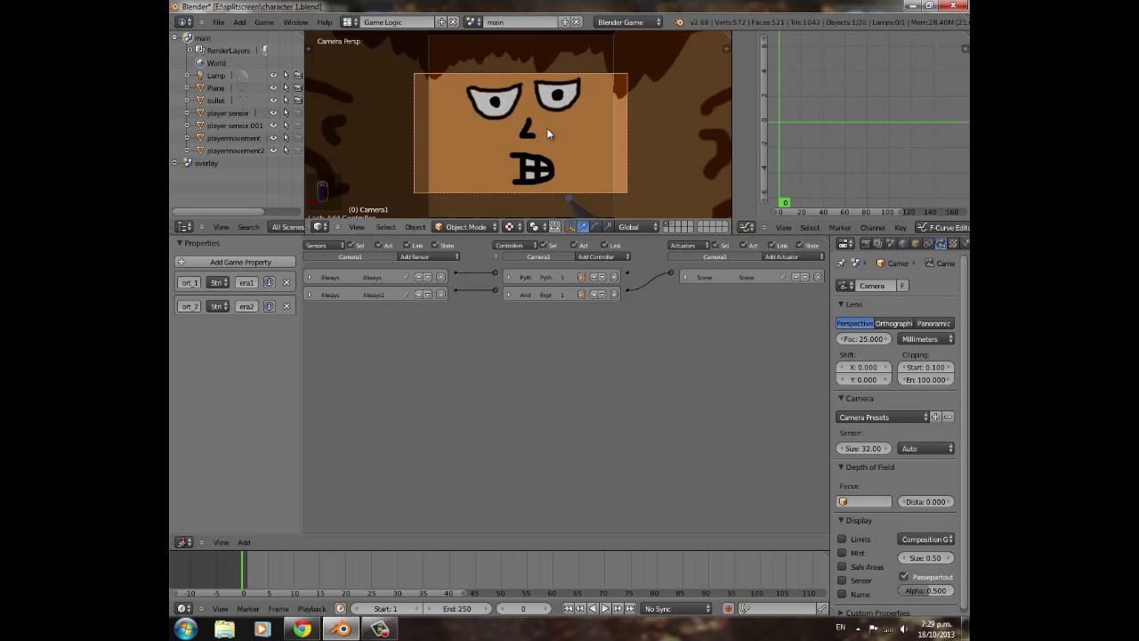
Select the player sensor object outside the camera view and examine the settings of its Collision sensor
{"action": "middle_click_drag", "start_coordinate": [547, 133], "coordinate": [489, 133]}
{"action": "scroll", "coordinate": [486, 188], "scroll_direction": "down", "scroll_amount": 7}
{"action": "left_click", "coordinate": [471, 21]}
{"action": "left_click", "coordinate": [471, 21]}
{"action": "left_click", "coordinate": [471, 21]}
{"action": "left_click", "coordinate": [471, 22]}
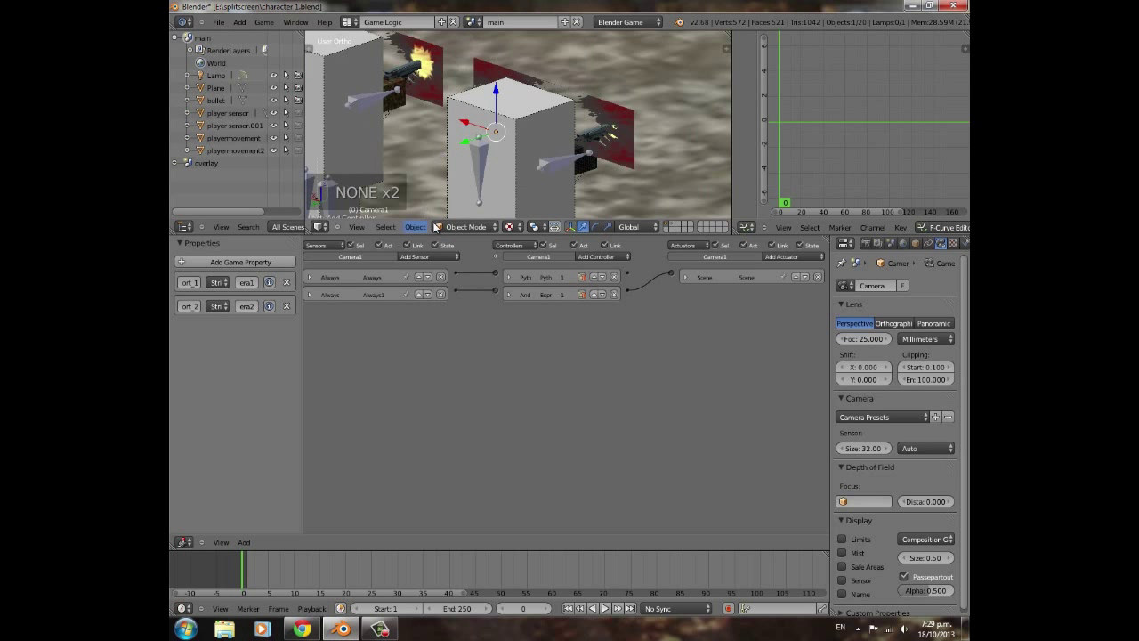
{"action": "scroll", "coordinate": [438, 146], "scroll_direction": "down", "scroll_amount": 2}
{"action": "middle_click_drag", "start_coordinate": [437, 144], "coordinate": [517, 113]}
{"action": "right_click", "coordinate": [517, 113]}
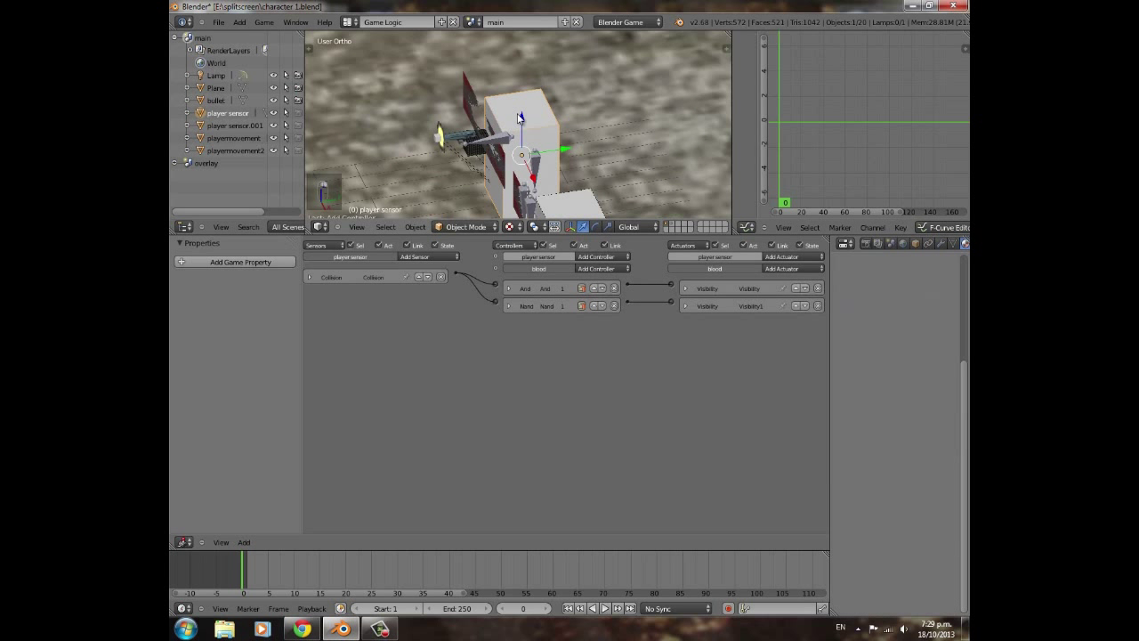
{"action": "middle_click_drag", "start_coordinate": [485, 344], "coordinate": [512, 346]}
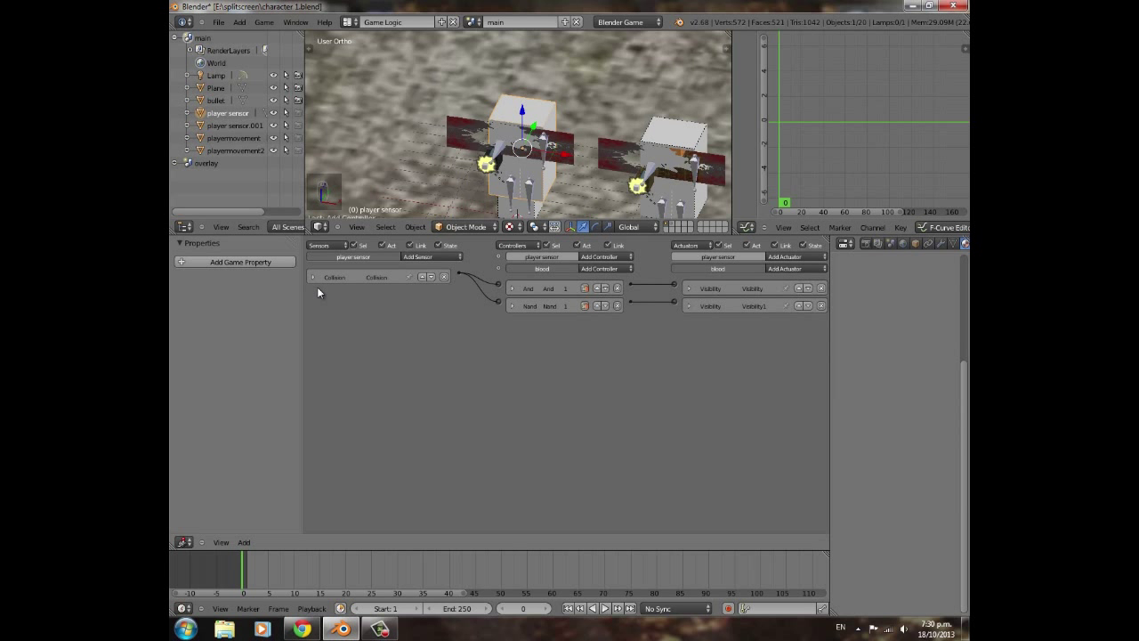
{"action": "left_click", "coordinate": [313, 278]}
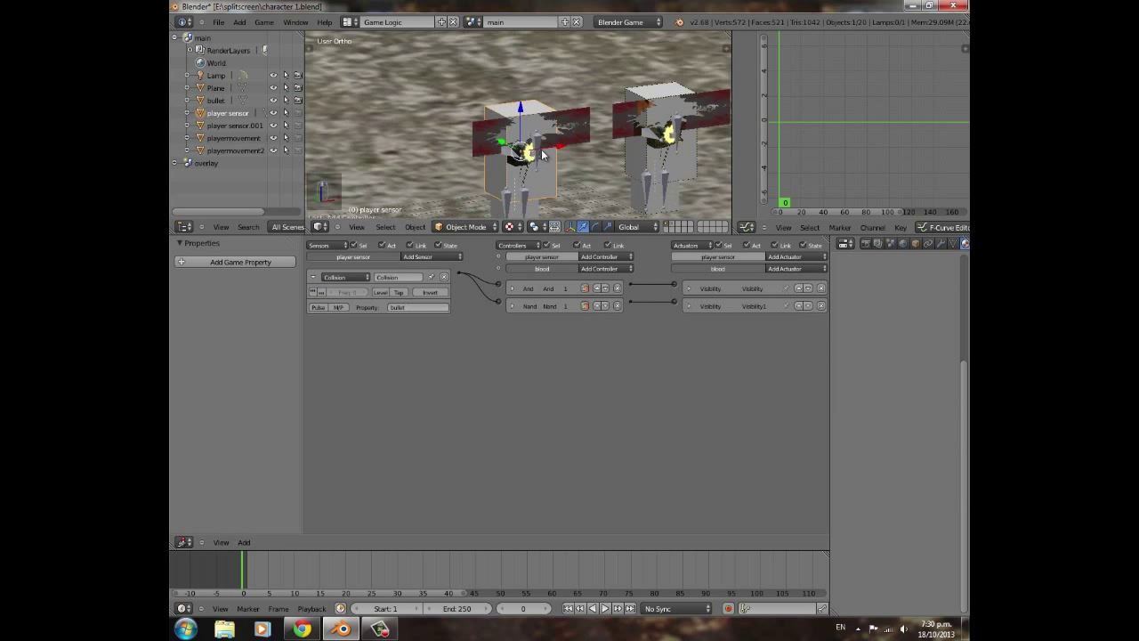
{"action": "left_click", "coordinate": [312, 277]}
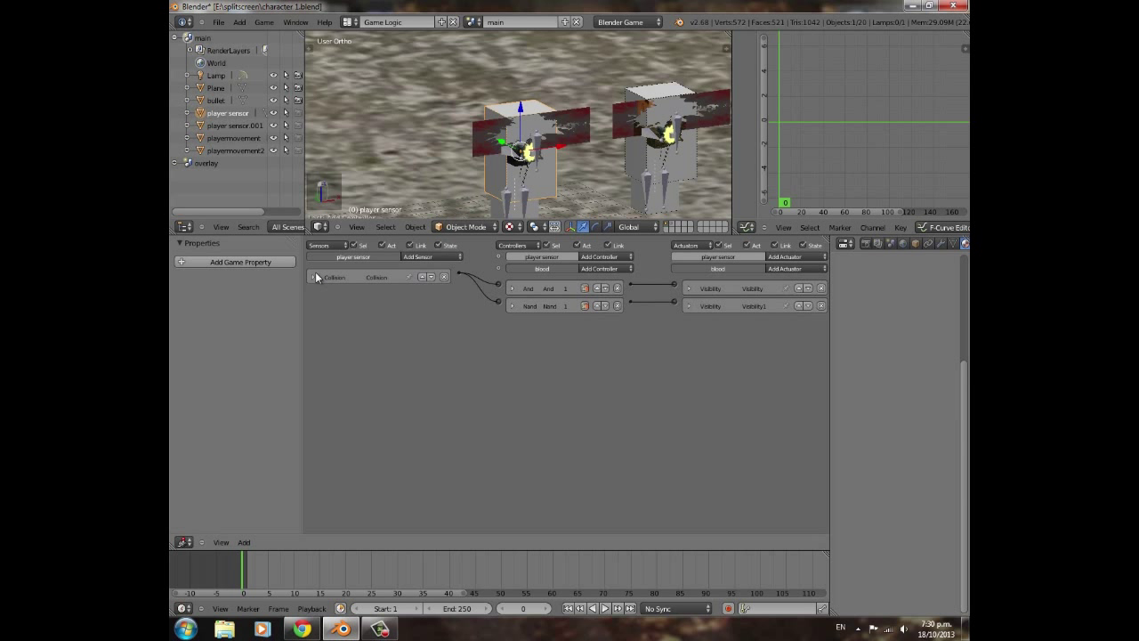
Reselect the player sensor object and add two Message actuators to it
{"action": "right_click", "coordinate": [484, 135]}
{"action": "middle_click_drag", "start_coordinate": [443, 186], "coordinate": [488, 204]}
{"action": "scroll", "coordinate": [487, 205], "scroll_direction": "down", "scroll_amount": 4}
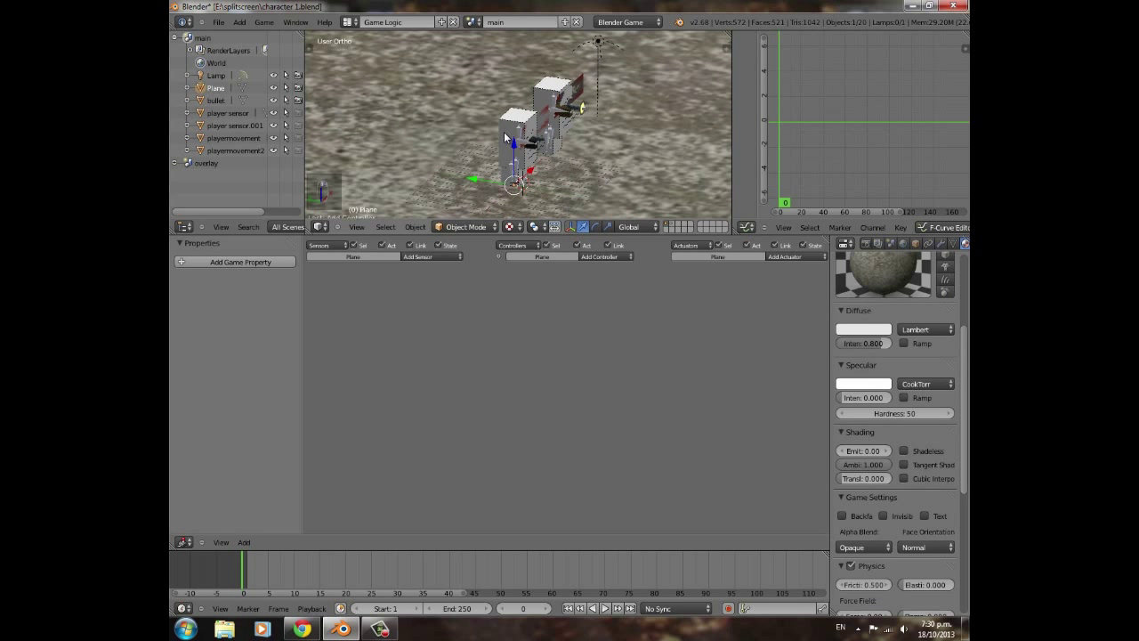
{"action": "right_click", "coordinate": [508, 131]}
{"action": "middle_click_drag", "start_coordinate": [508, 134], "coordinate": [549, 205]}
{"action": "scroll", "coordinate": [495, 98], "scroll_direction": "up", "scroll_amount": 6}
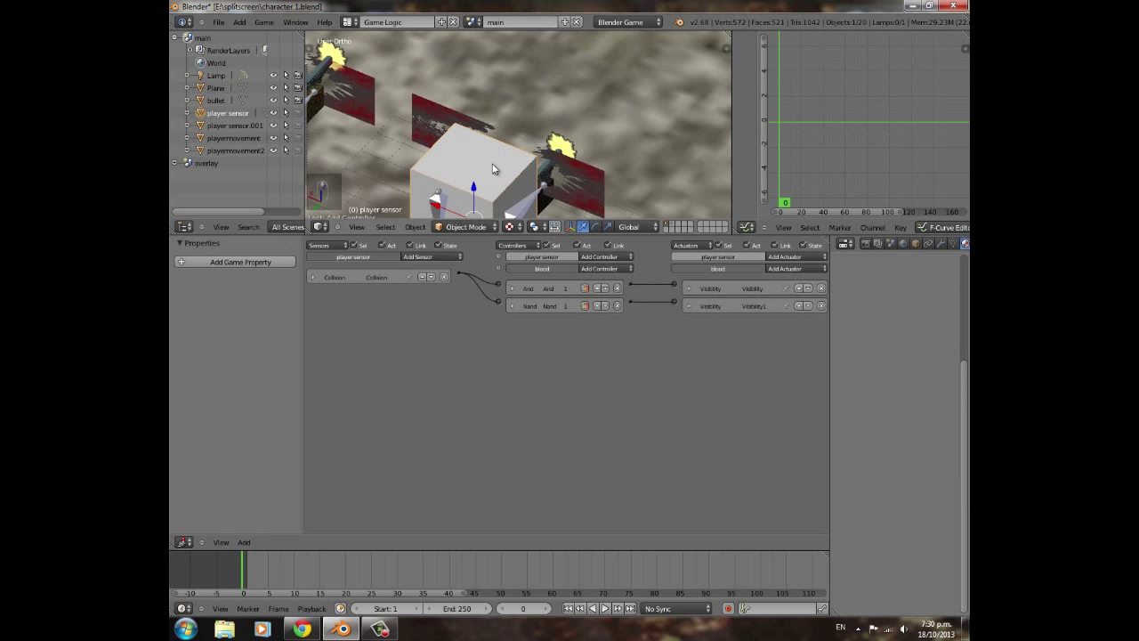
{"action": "scroll", "coordinate": [579, 156], "scroll_direction": "down", "scroll_amount": 6}
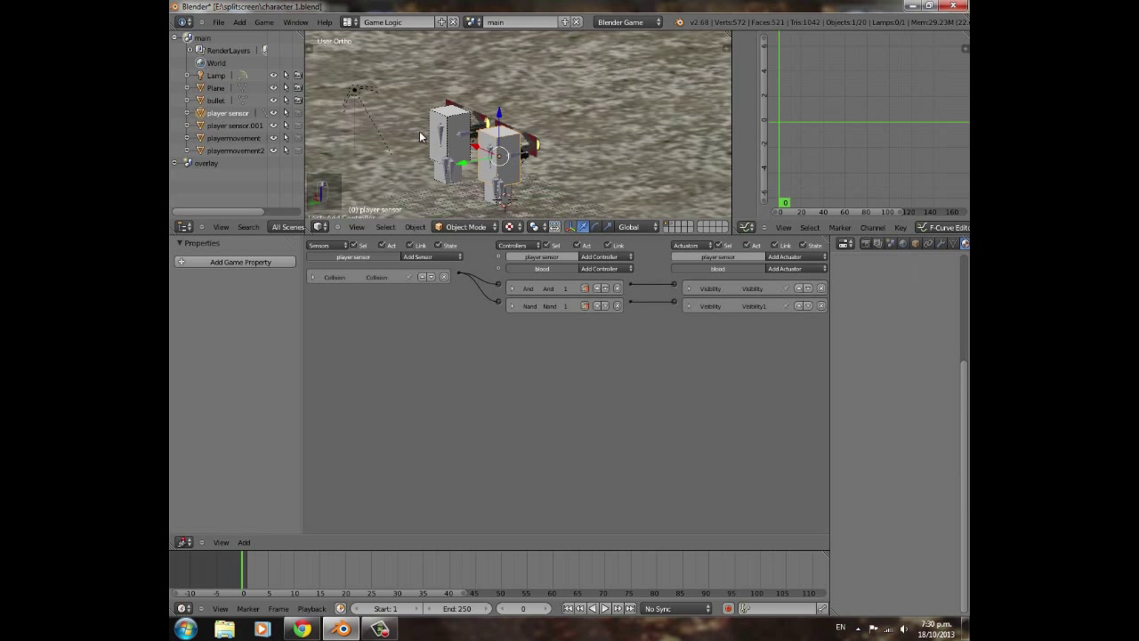
{"action": "scroll", "coordinate": [466, 347], "scroll_direction": "up", "scroll_amount": 2}
{"action": "scroll", "coordinate": [462, 353], "scroll_direction": "right", "scroll_amount": 3, "text": "ctrl"}
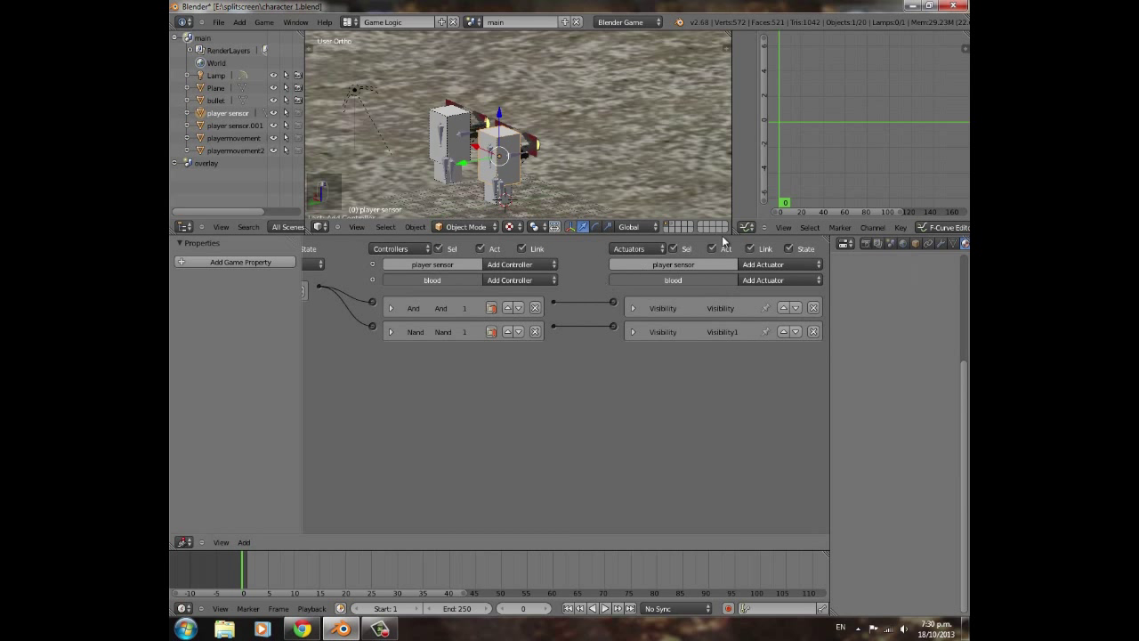
{"action": "left_click", "coordinate": [779, 266]}
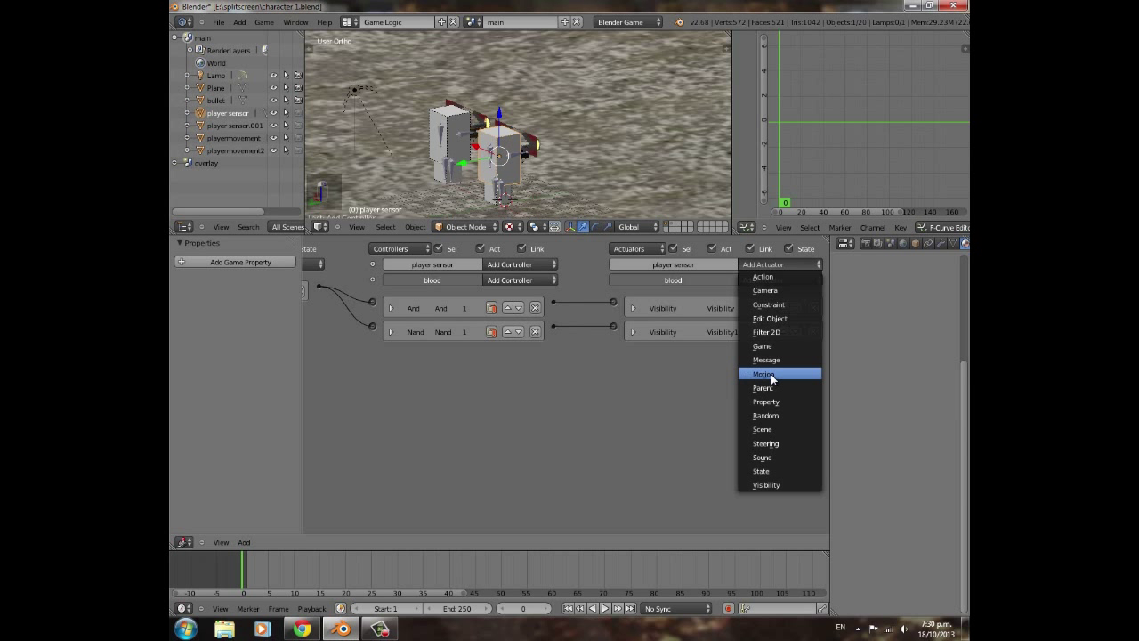
{"action": "left_click", "coordinate": [771, 360]}
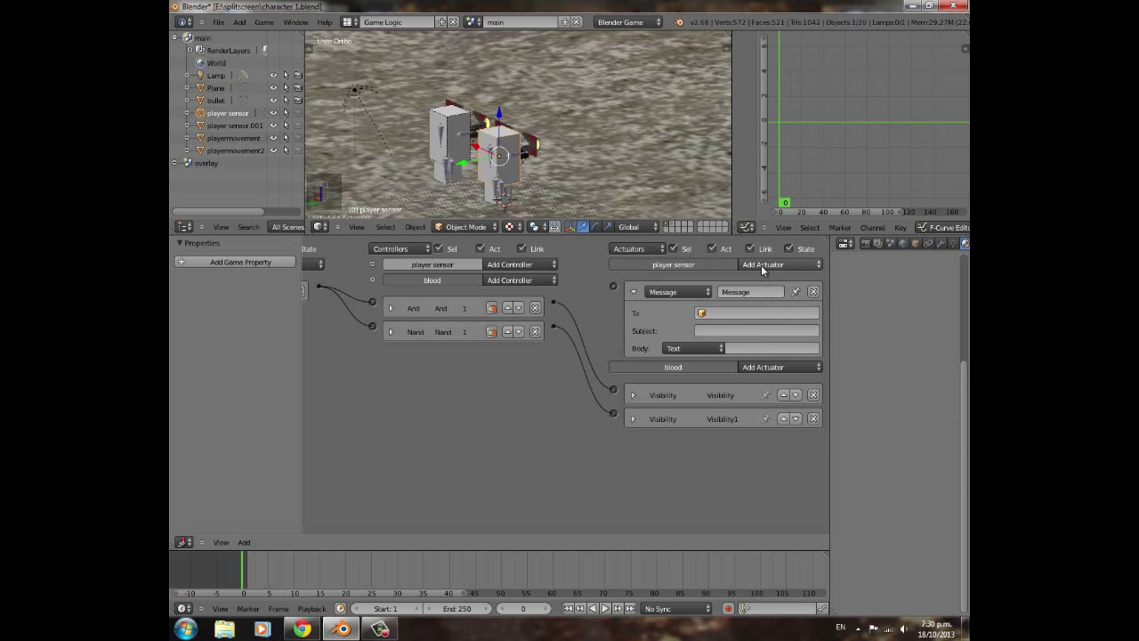
{"action": "left_click", "coordinate": [762, 264]}
{"action": "left_click", "coordinate": [767, 360]}
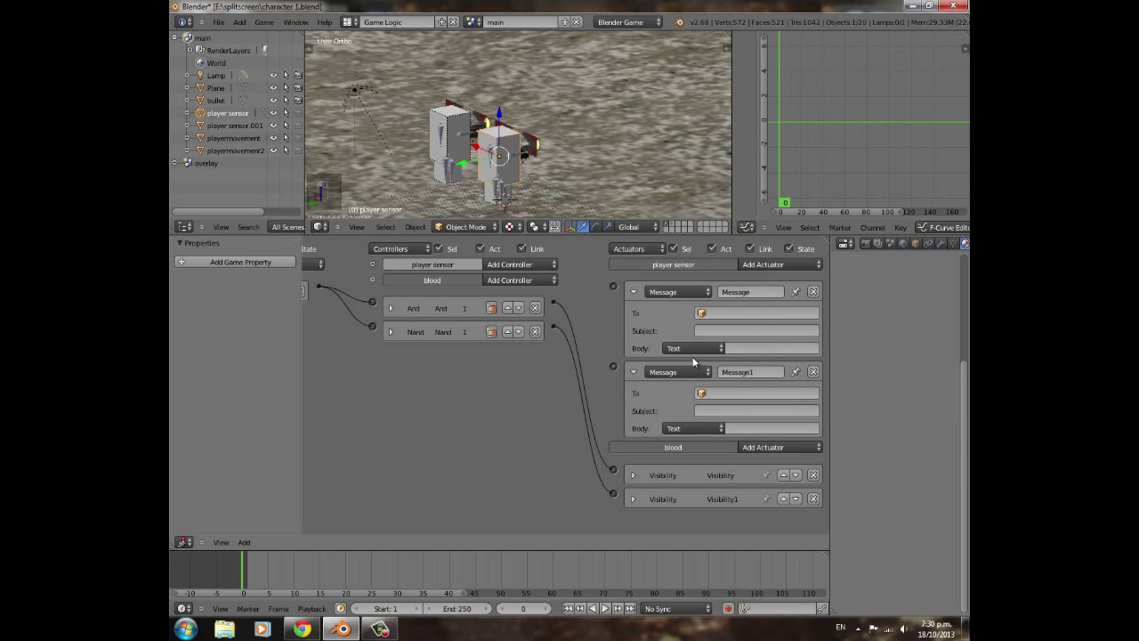
Add an And controller to the player sensor and link it between the Collision sensor and the first Message actuator
{"action": "left_click", "coordinate": [520, 264]}
{"action": "left_click", "coordinate": [518, 283]}
{"action": "left_click_drag", "start_coordinate": [320, 287], "coordinate": [372, 289]}
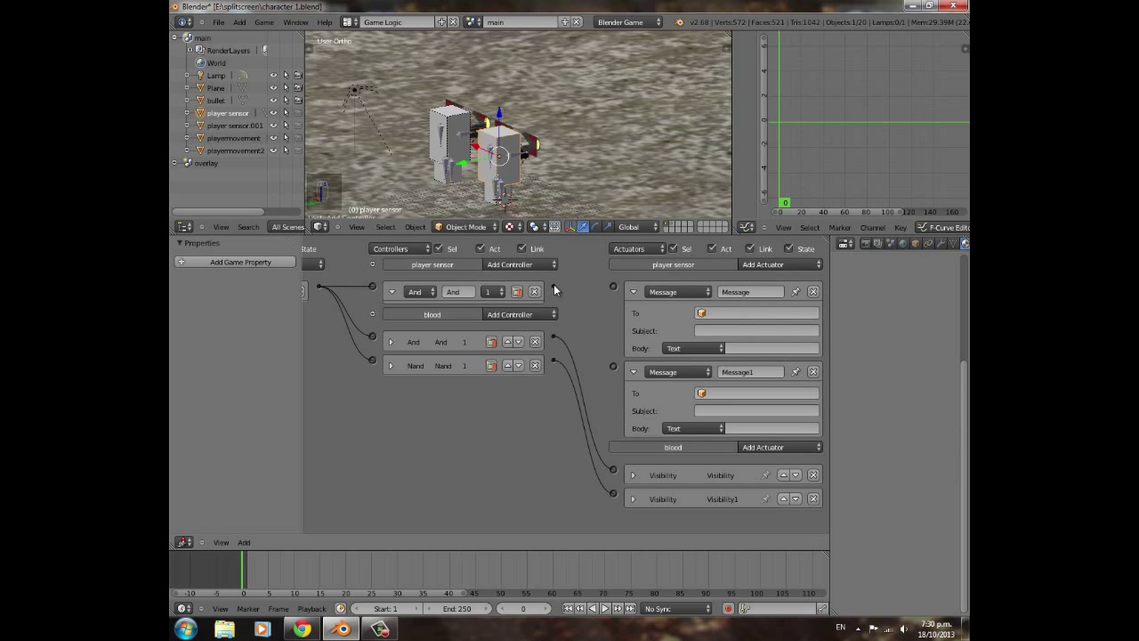
{"action": "left_click_drag", "start_coordinate": [554, 291], "coordinate": [613, 286]}
Add a Nand controller to the player sensor and link it between the Collision sensor and the second Message actuator
{"action": "scroll", "coordinate": [618, 334], "scroll_direction": "down", "scroll_amount": 3}
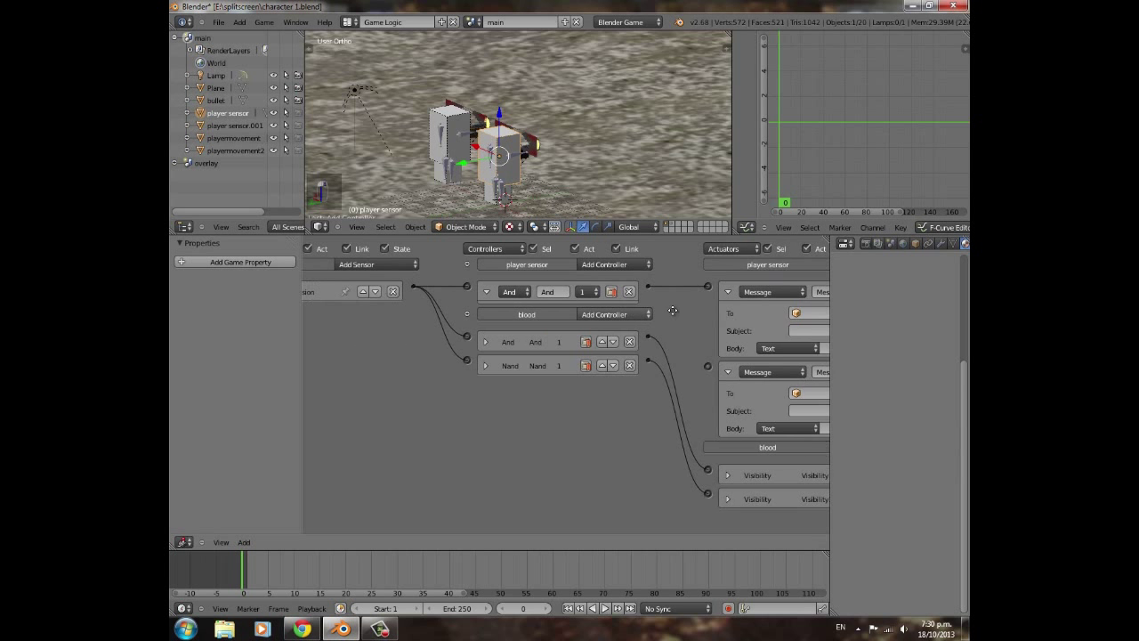
{"action": "left_click", "coordinate": [630, 257]}
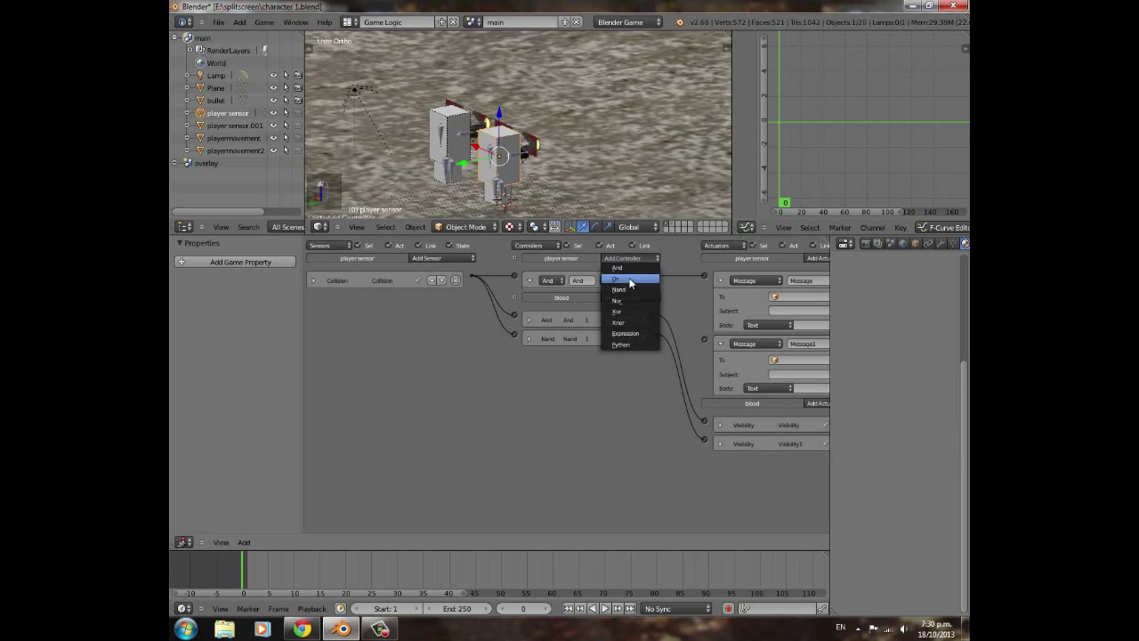
{"action": "left_click", "coordinate": [633, 291]}
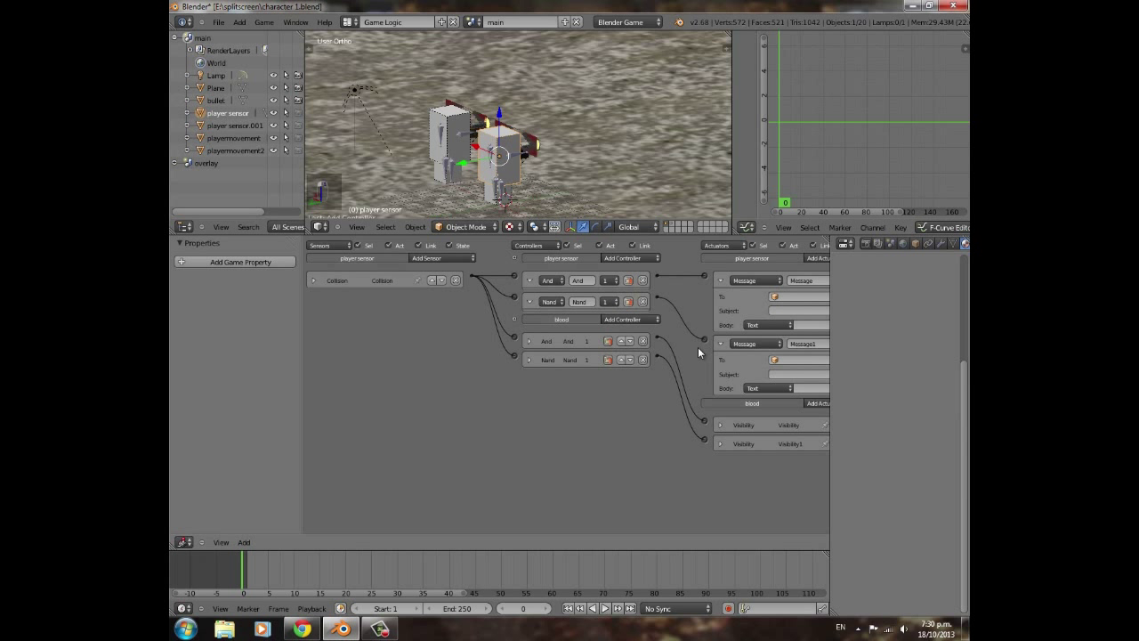
{"action": "left_click", "coordinate": [313, 282]}
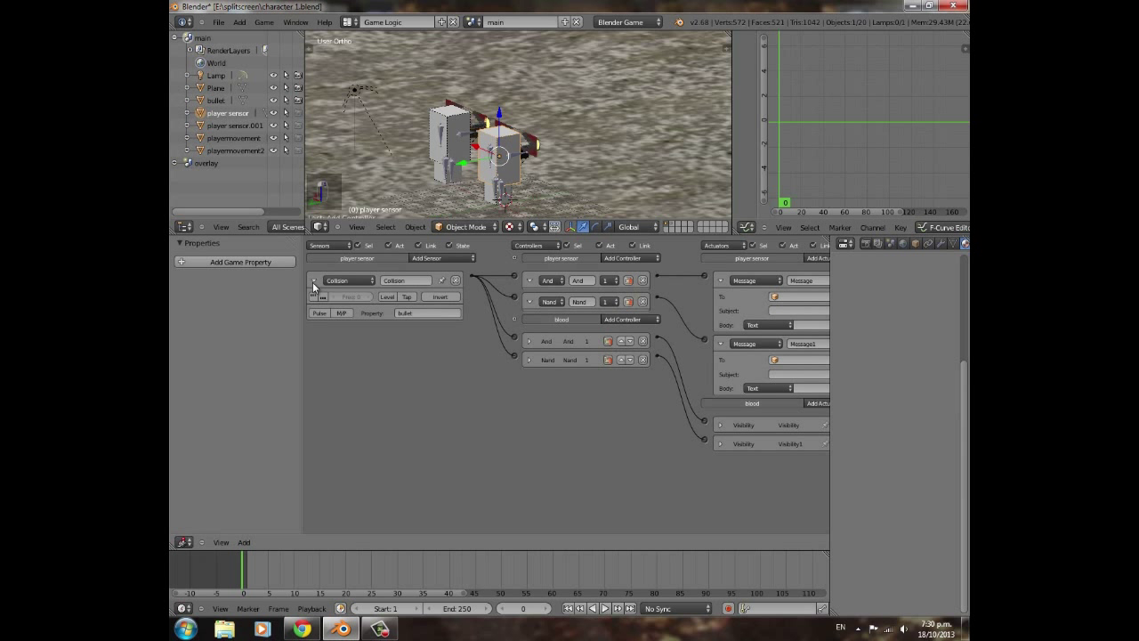
{"action": "left_click", "coordinate": [312, 282]}
Address the first Message actuator to healthbarp1, with damage as the subject and body as the body text
{"action": "scroll", "coordinate": [577, 289], "scroll_direction": "down", "scroll_amount": 2, "text": "ctrl"}
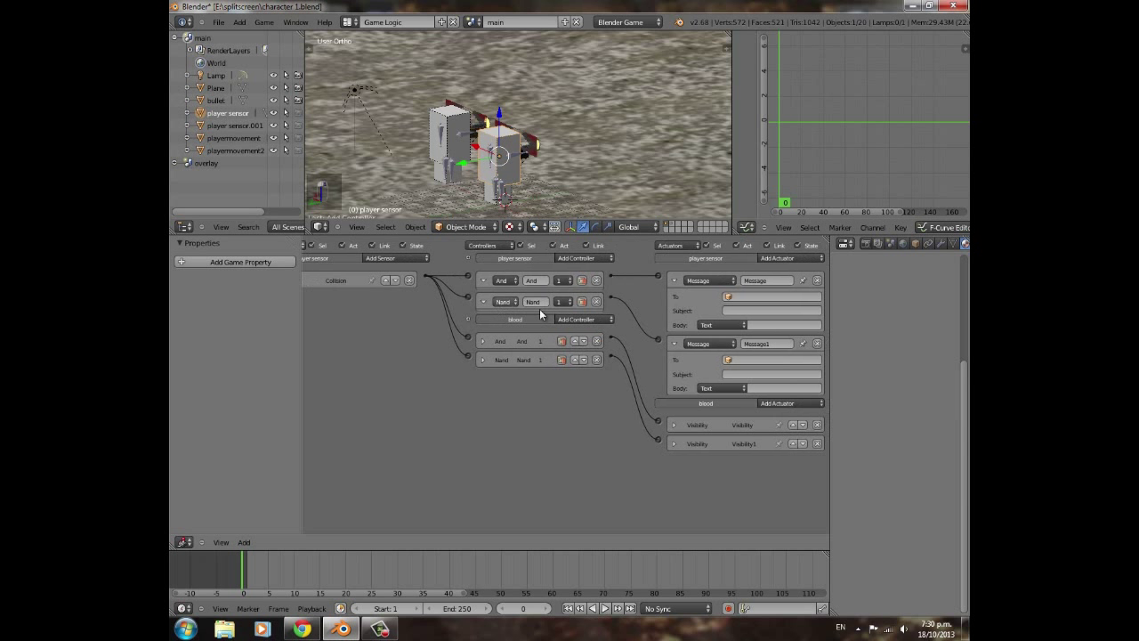
{"action": "left_click", "coordinate": [751, 297]}
{"action": "scroll", "coordinate": [769, 398], "scroll_direction": "down", "scroll_amount": 9}
{"action": "scroll", "coordinate": [771, 401], "scroll_direction": "down", "scroll_amount": 4}
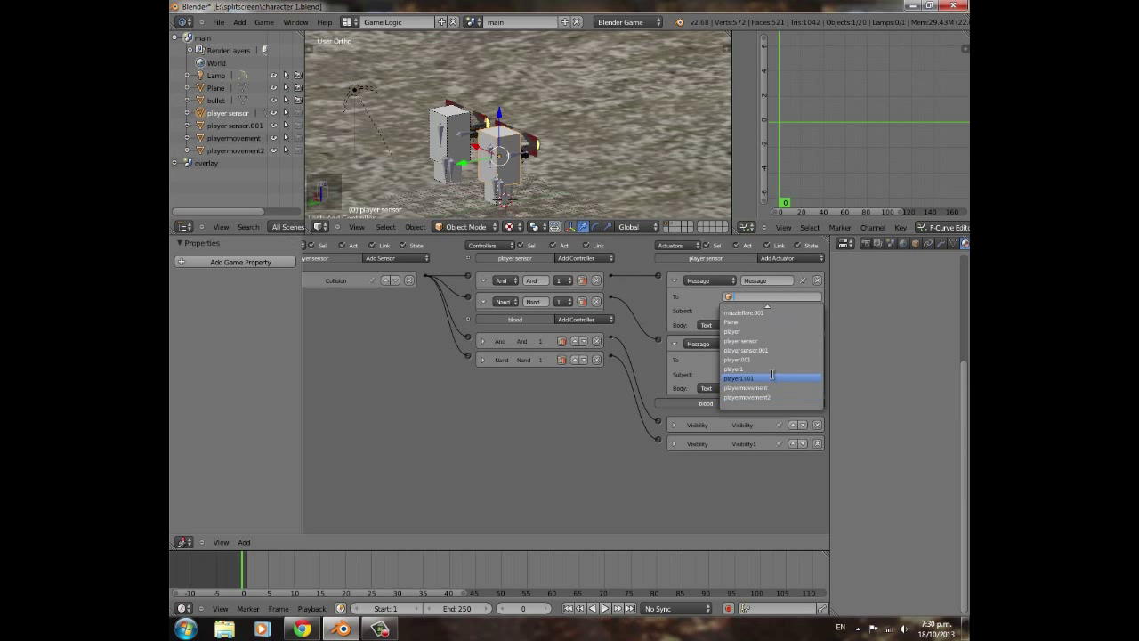
{"action": "scroll", "coordinate": [774, 387], "scroll_direction": "up", "scroll_amount": 7}
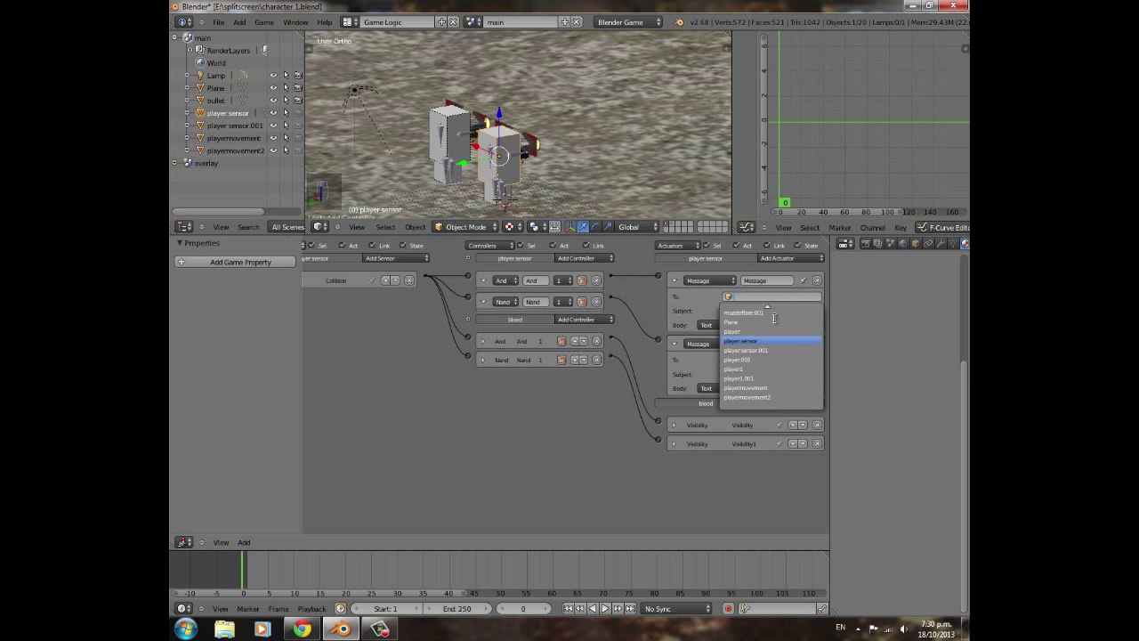
{"action": "scroll", "coordinate": [771, 388], "scroll_direction": "down", "scroll_amount": 5}
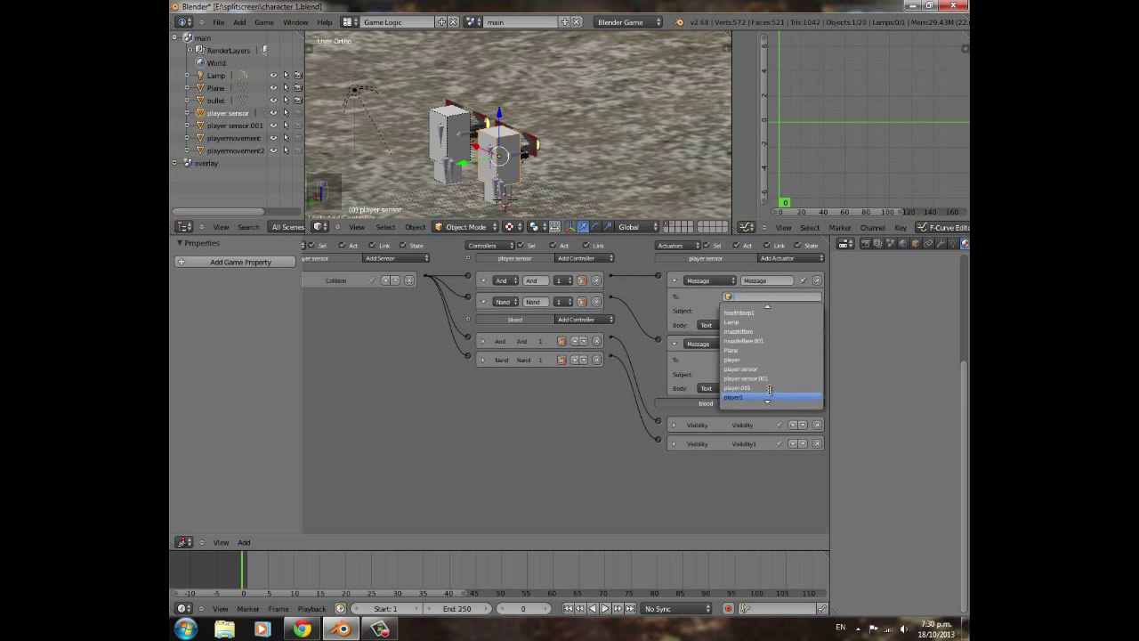
{"action": "left_click", "coordinate": [754, 312]}
{"action": "left_click", "coordinate": [756, 311]}
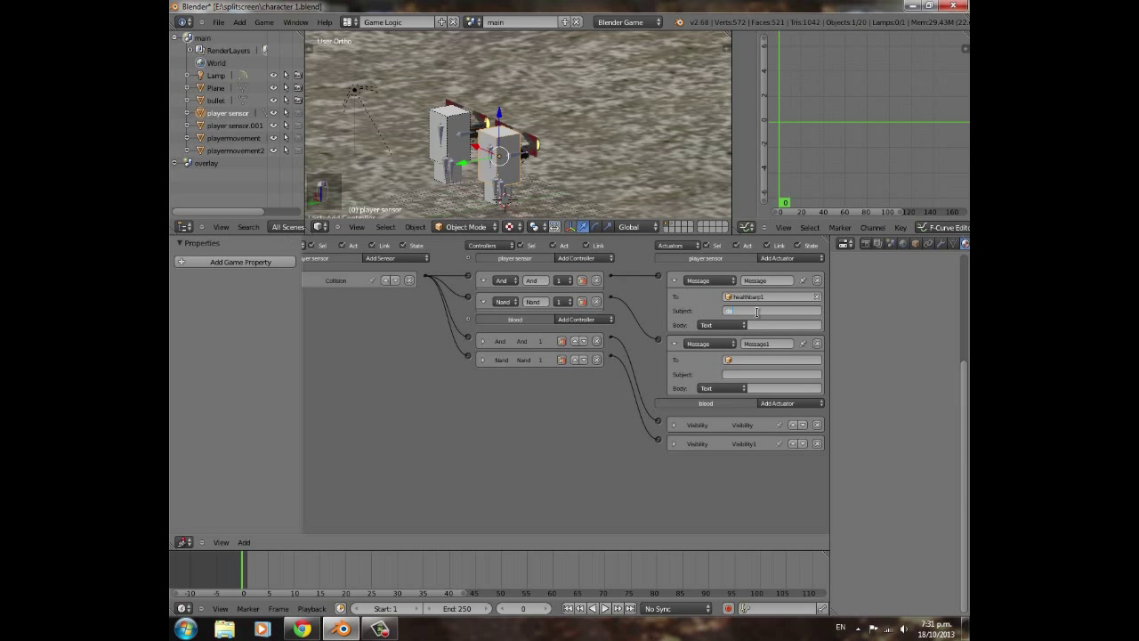
{"action": "key", "text": "Return"}
{"action": "left_click", "coordinate": [767, 325]}
{"action": "key", "text": "Return"}
Address the second Message actuator to healthbarp1, with heal as the subject and body as the body text
{"action": "left_click", "coordinate": [766, 360]}
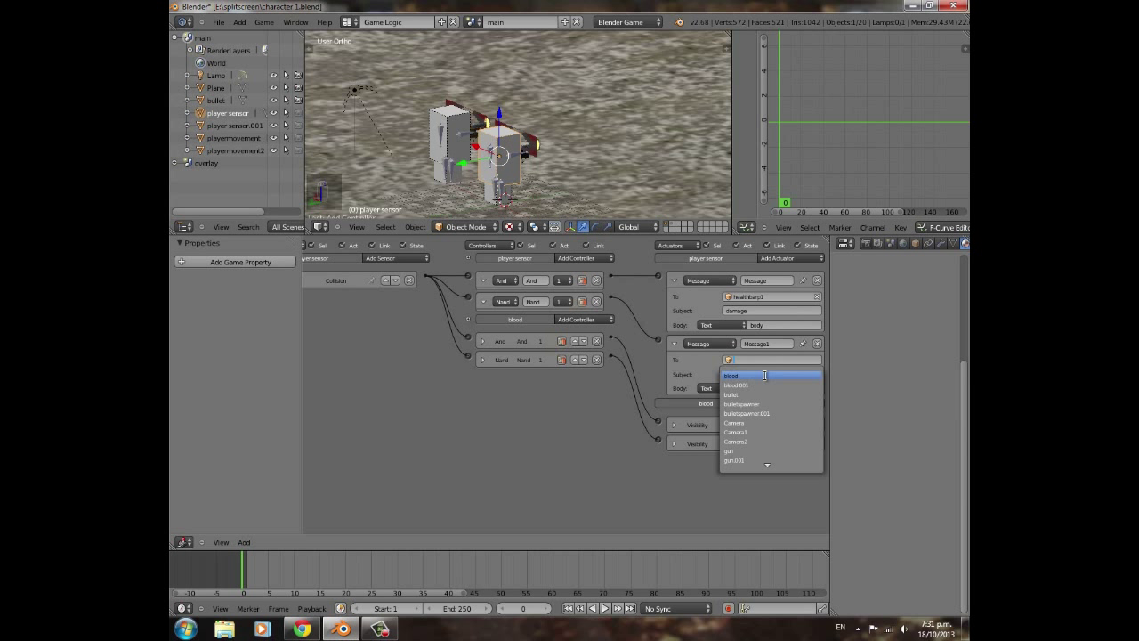
{"action": "type", "text": "hea"}
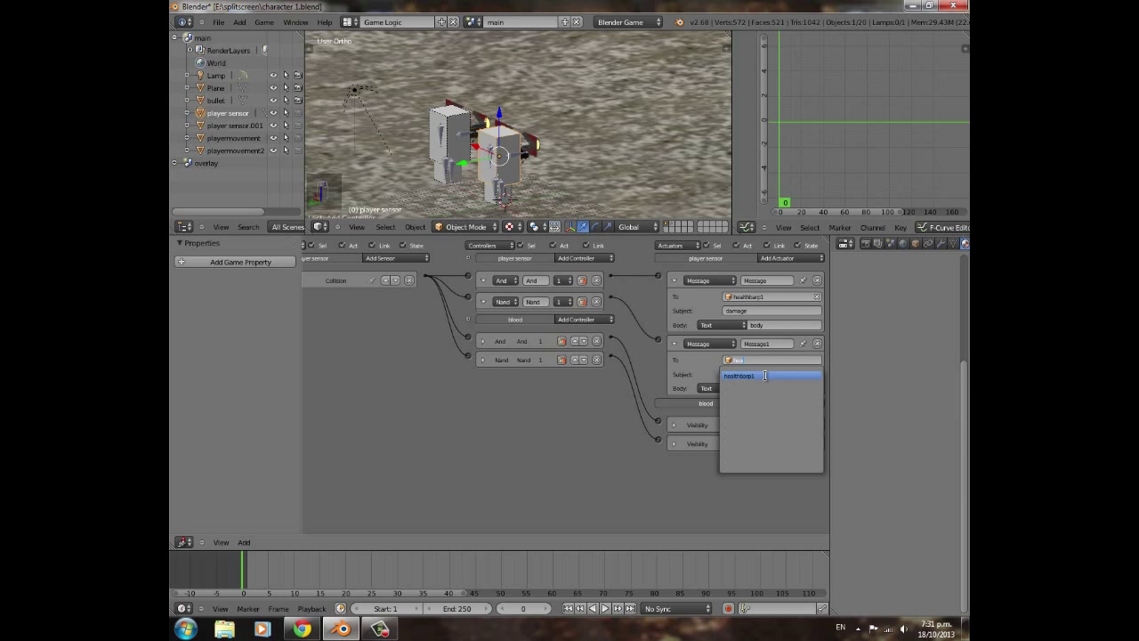
{"action": "left_click", "coordinate": [767, 377]}
{"action": "left_click", "coordinate": [743, 374]}
{"action": "type", "text": "heal"}
{"action": "key", "text": "Return"}
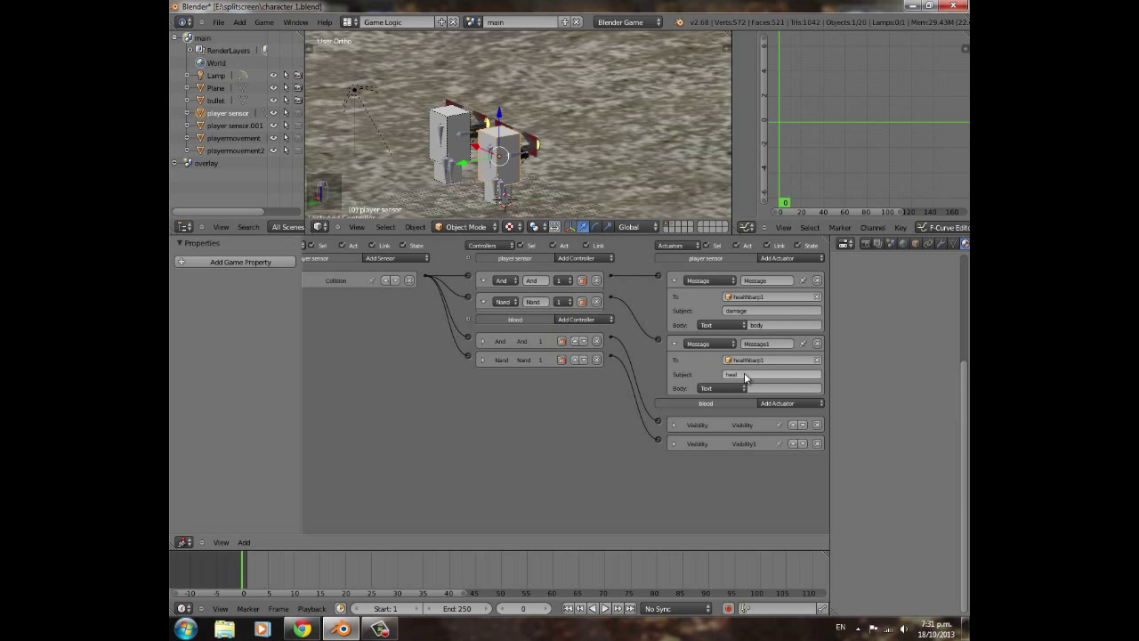
{"action": "left_click", "coordinate": [782, 389]}
{"action": "key", "text": "Return"}
Deselect everything, look through the camera, and enlarge the 3D view so the whole camera frame fits
{"action": "scroll", "coordinate": [520, 139], "scroll_direction": "down", "scroll_amount": 3}
{"action": "key", "text": "KP_0"}
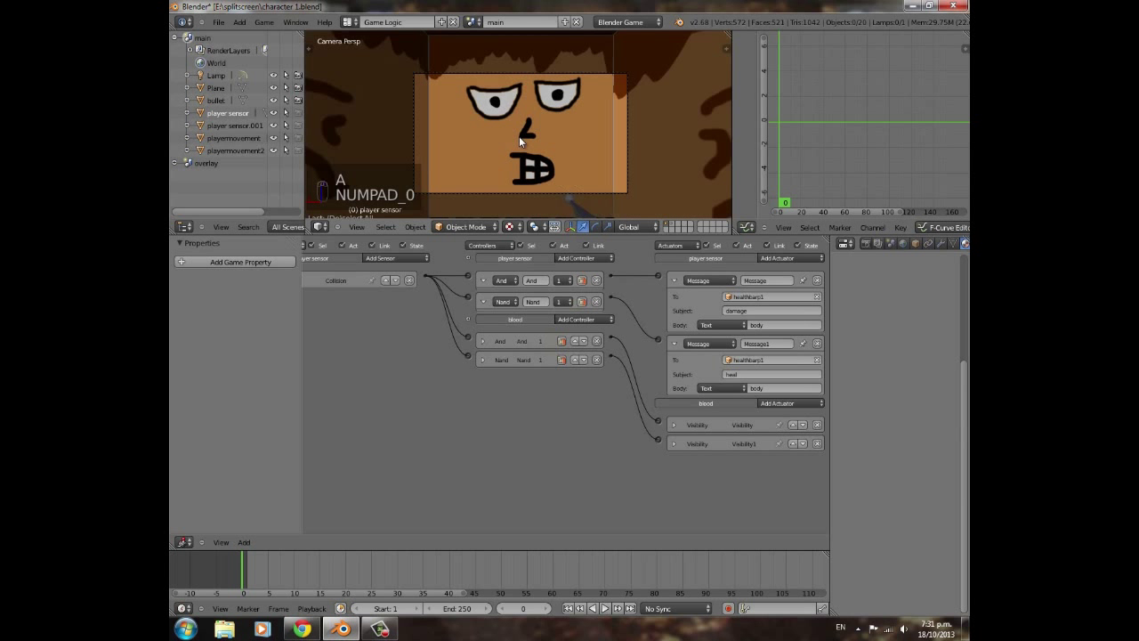
{"action": "scroll", "coordinate": [519, 136], "scroll_direction": "up", "scroll_amount": 2}
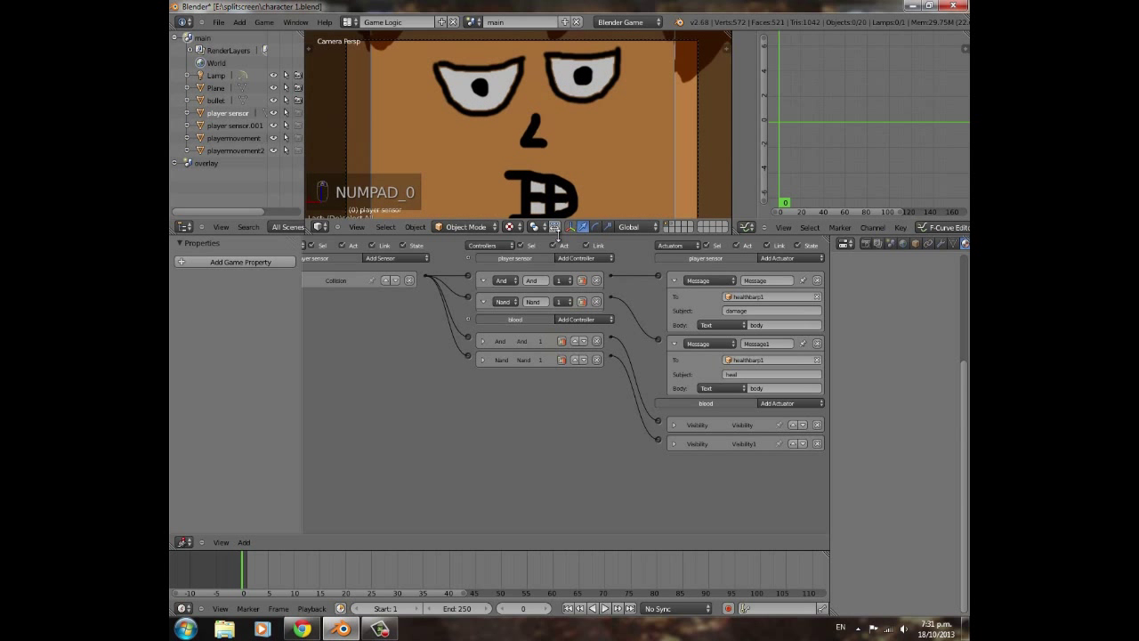
{"action": "left_click_drag", "start_coordinate": [558, 235], "coordinate": [558, 388]}
{"action": "middle_click_drag", "start_coordinate": [549, 247], "coordinate": [544, 198], "text": "shift"}
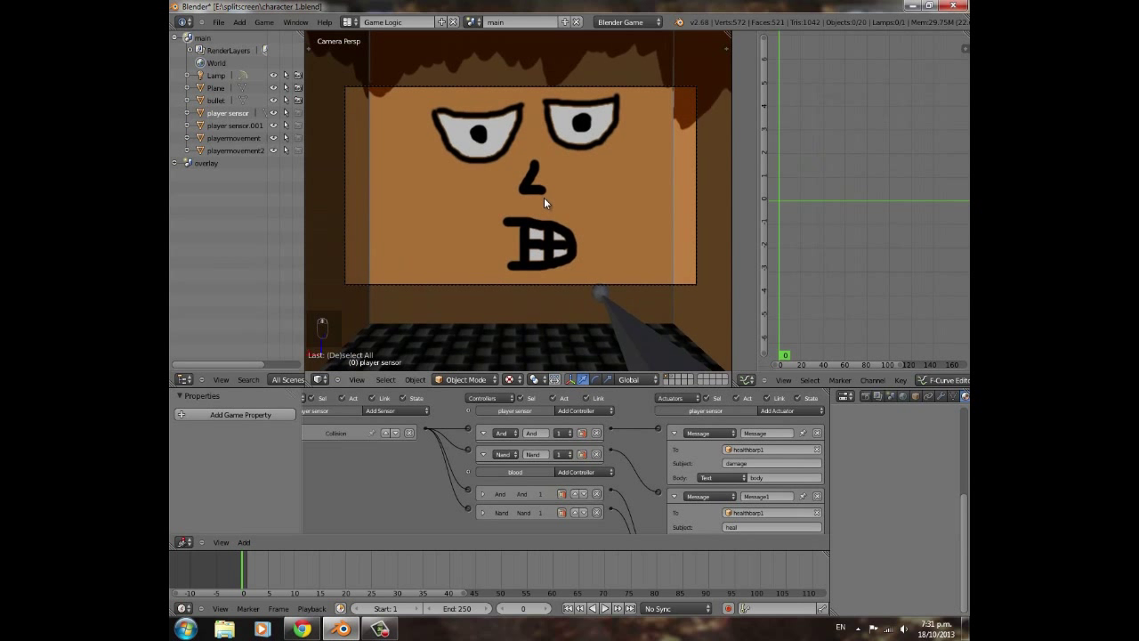
{"action": "scroll", "coordinate": [544, 197], "scroll_direction": "up", "scroll_amount": 1}
Run the game, turn the second player towards the first, and shoot to test the health bar's damage response
{"action": "key", "text": "p"}
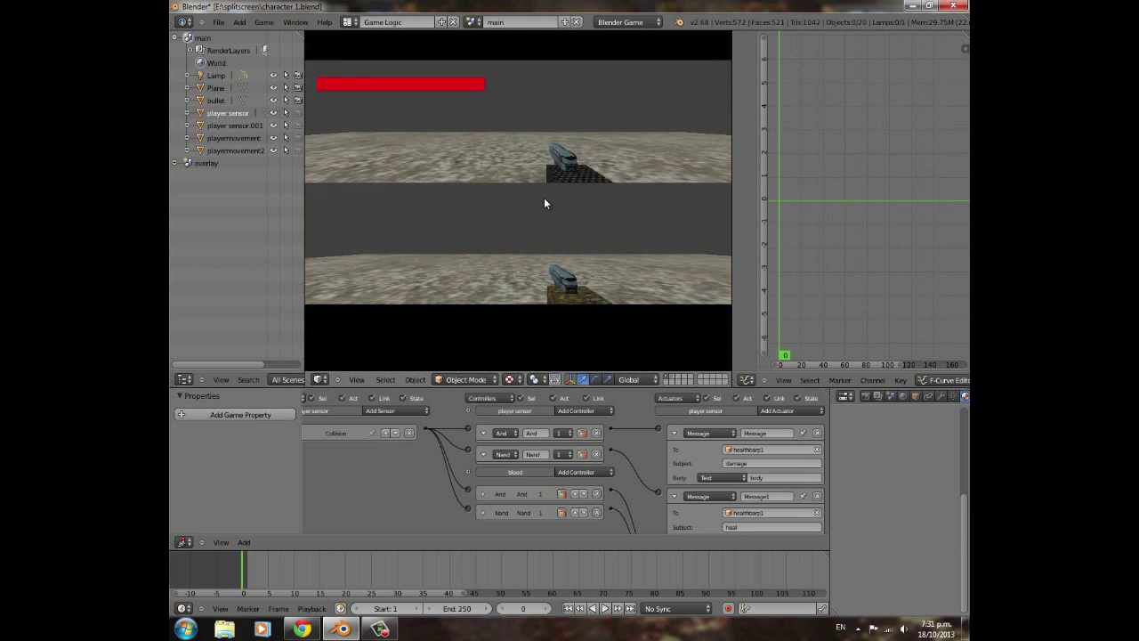
{"action": "key", "text": "Right"}
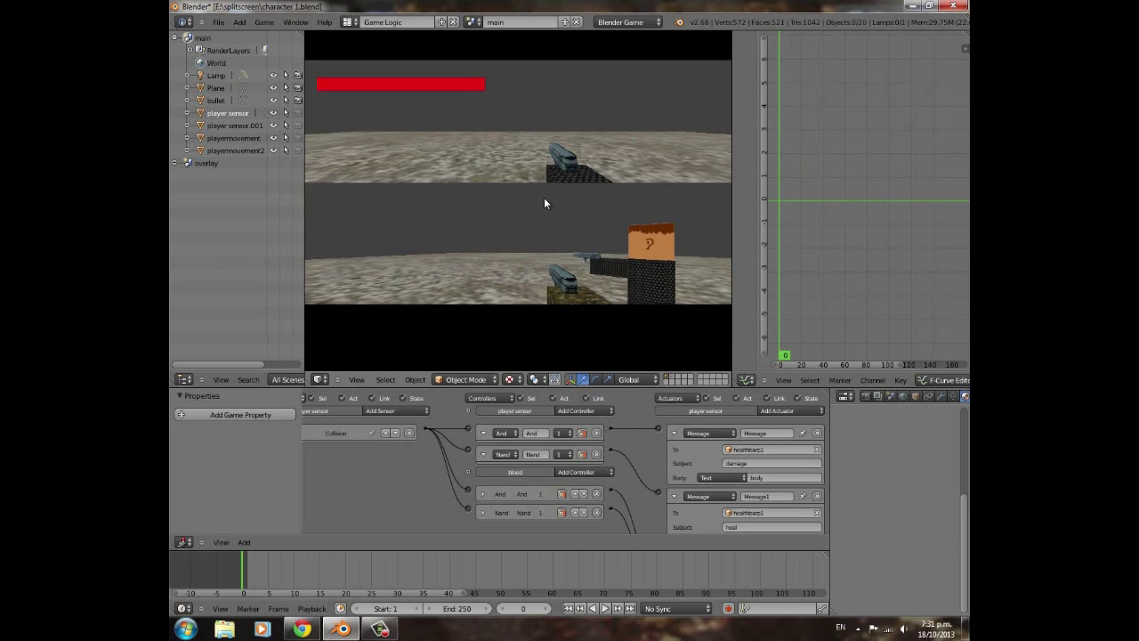
{"action": "key", "text": "space"}
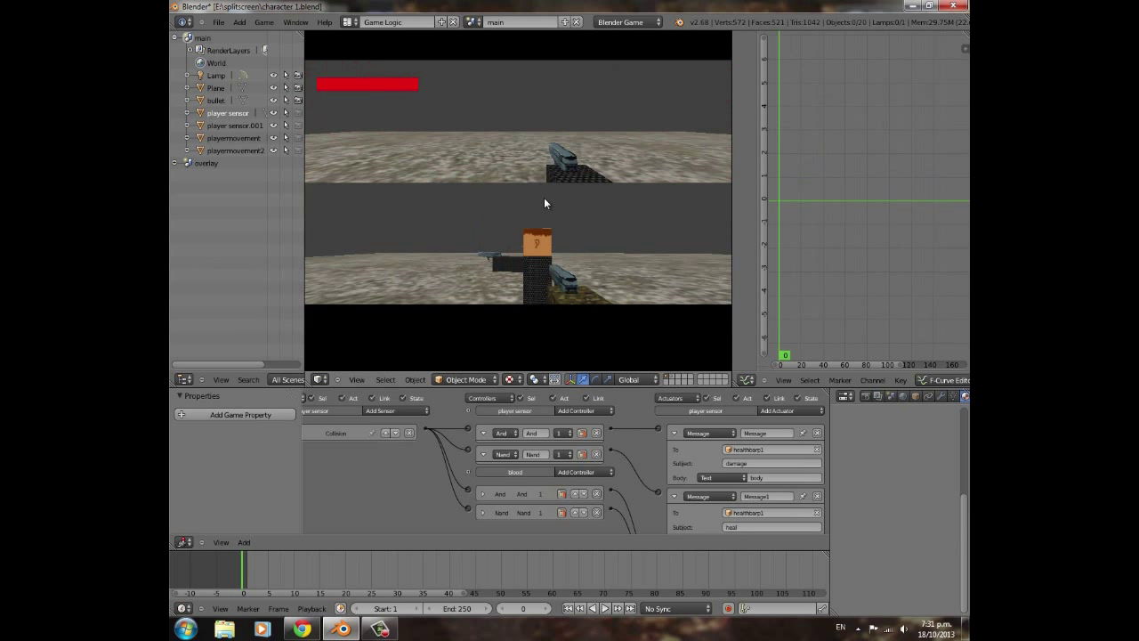